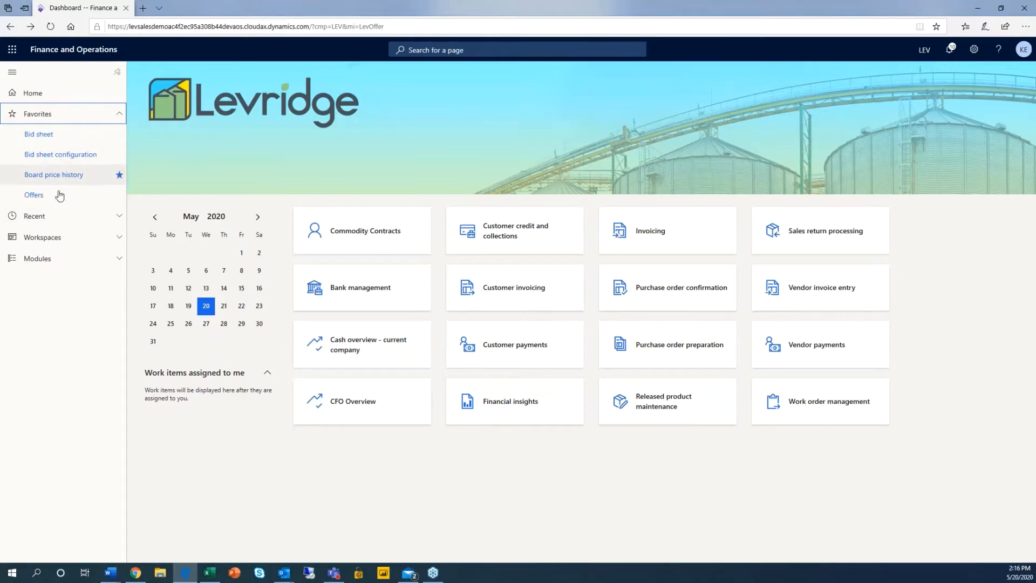
Step: Look over the pages of the Commodity accounting module and open the Bid sheet from the favorites
left_click(119, 263)
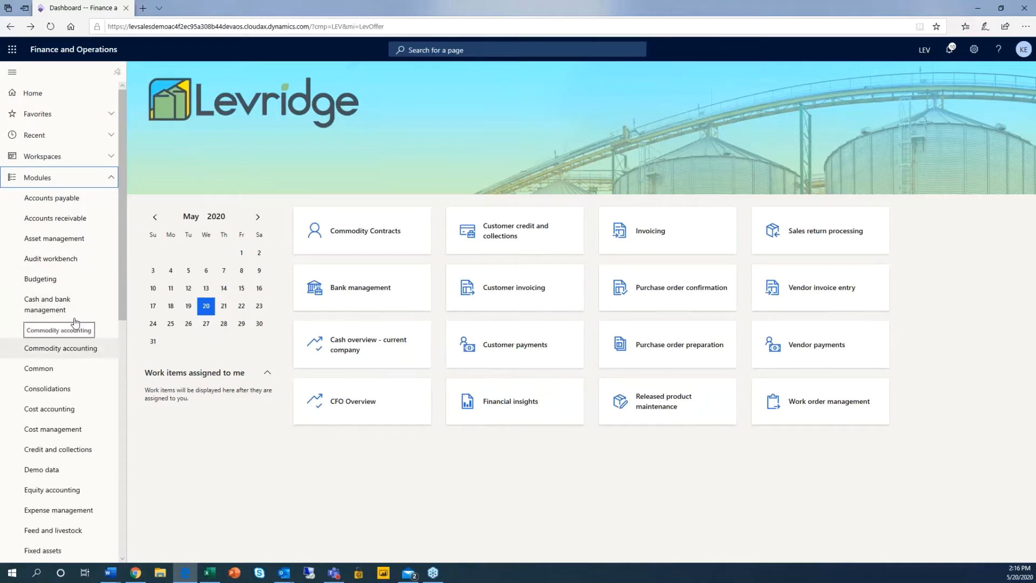
left_click(80, 349)
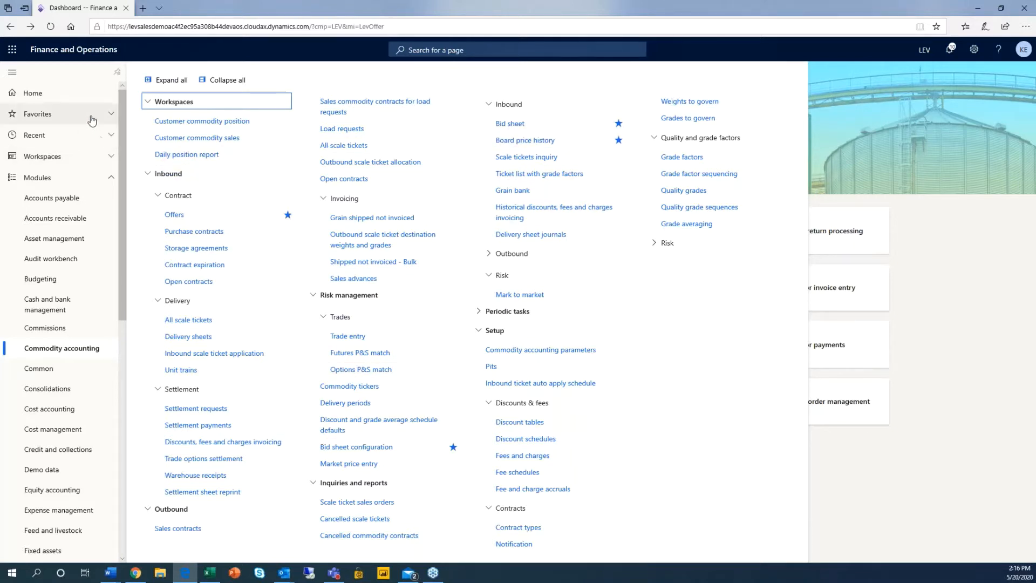
left_click(111, 114)
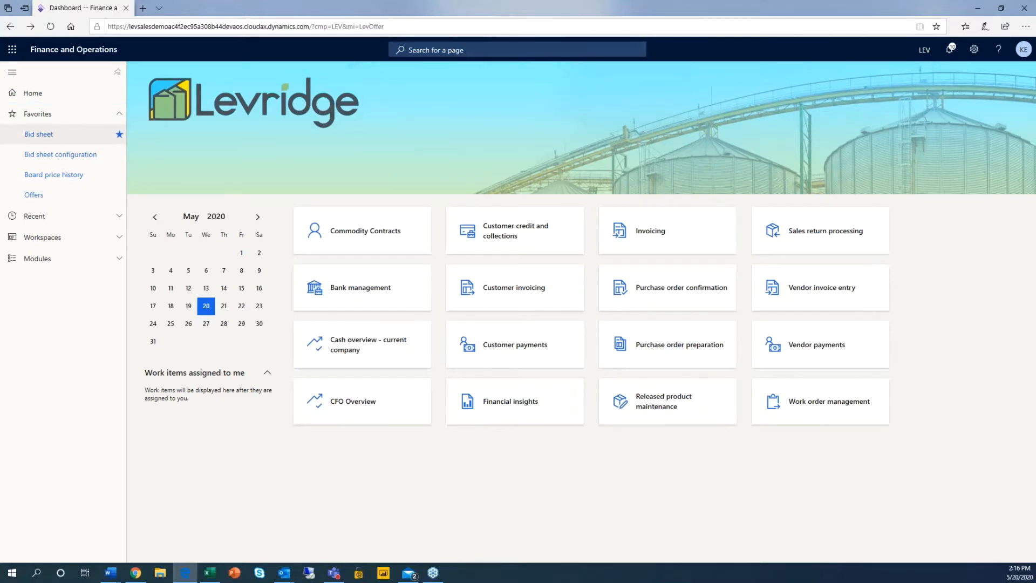
left_click(54, 135)
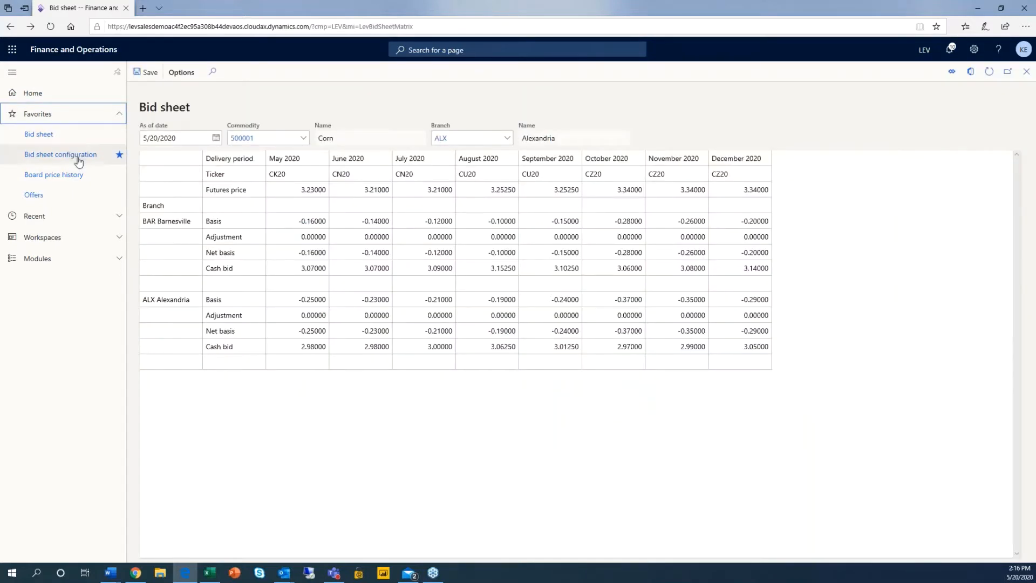
Step: Clear the branch filter on the corn bid sheet to show the bids of all branches
left_click(451, 138)
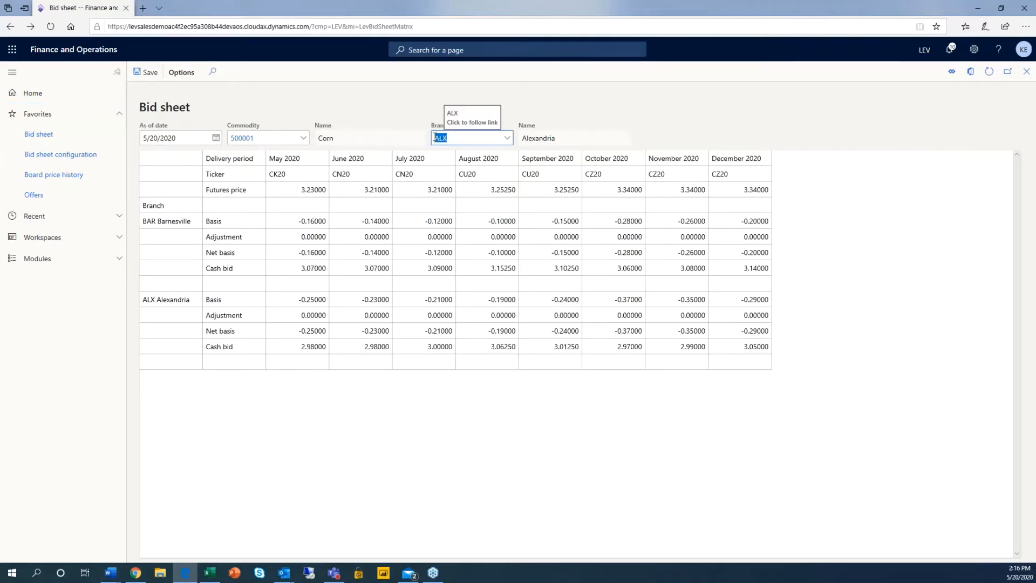
key("BackSpace")
key("Tab")
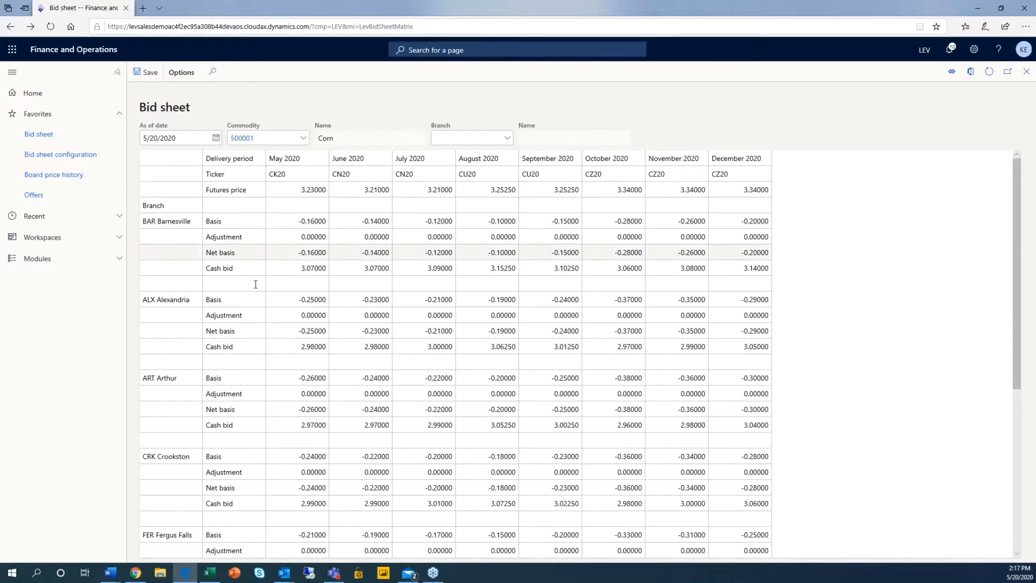
Step: Filter the corn bid sheet to the Alexandria branch (ALX)
left_click(507, 138)
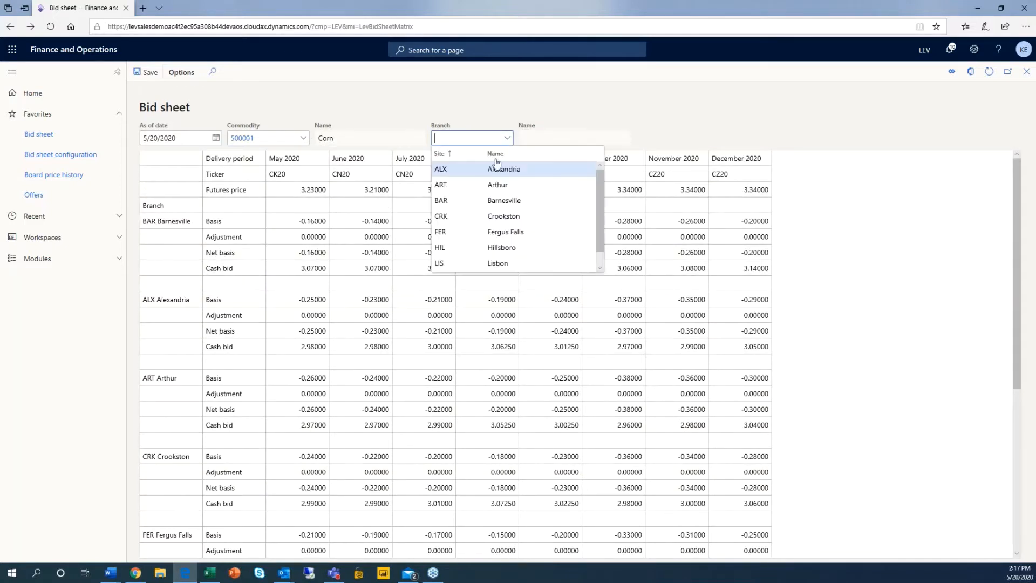
left_click(449, 169)
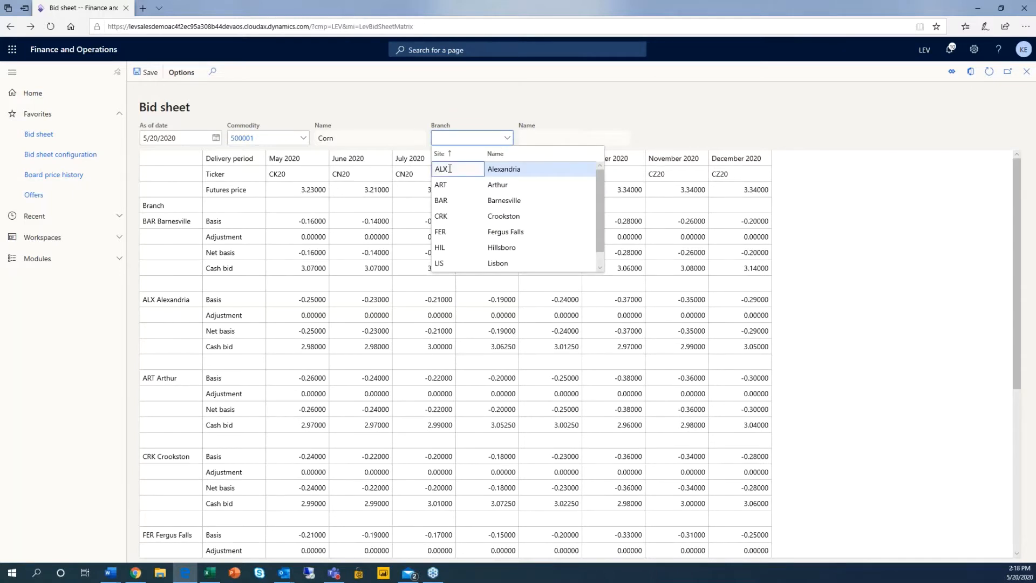
left_click(450, 169)
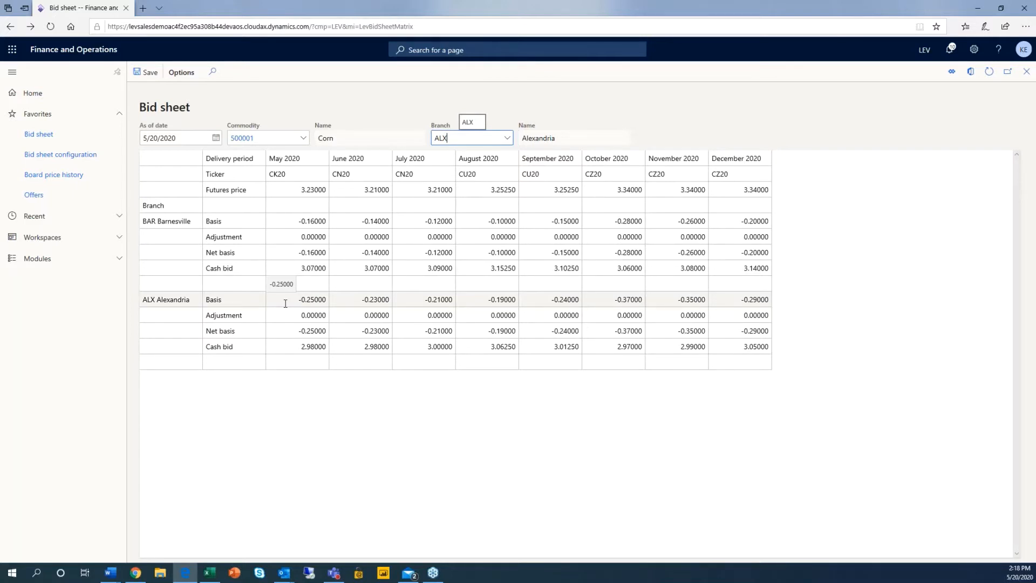
Step: Open the Bid sheet configuration and review which parent branch each child branch is assigned to
left_click(75, 156)
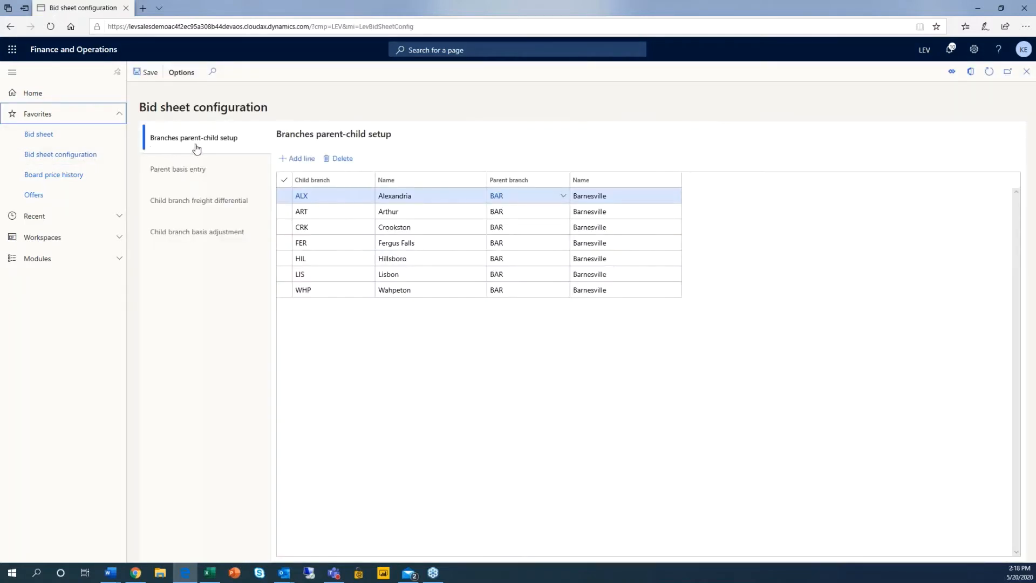
mouse_move(305, 199)
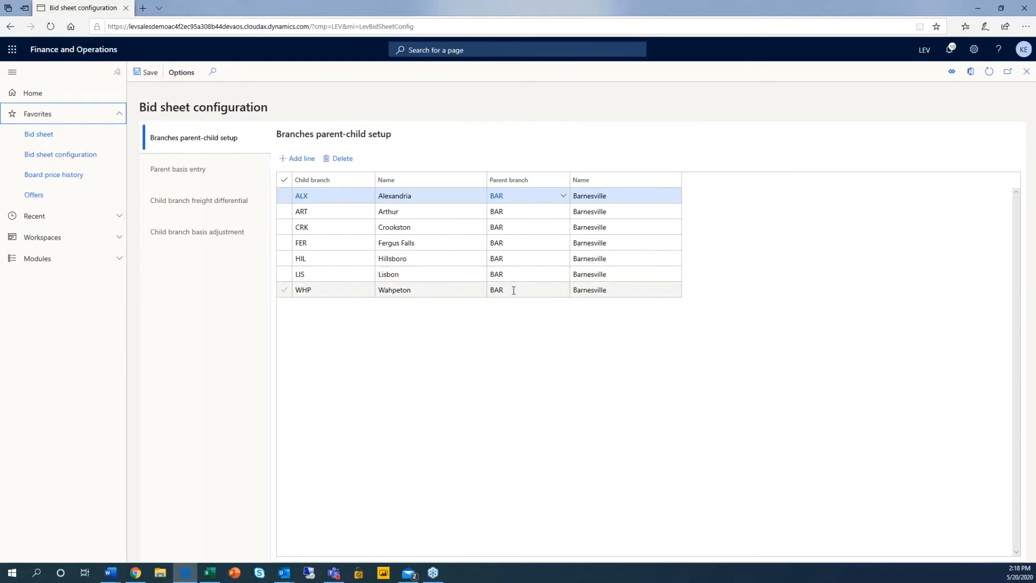
mouse_move(510, 290)
Step: Review the parent basis entries for Barnesville, checking their delivery periods and tickers
left_click(196, 171)
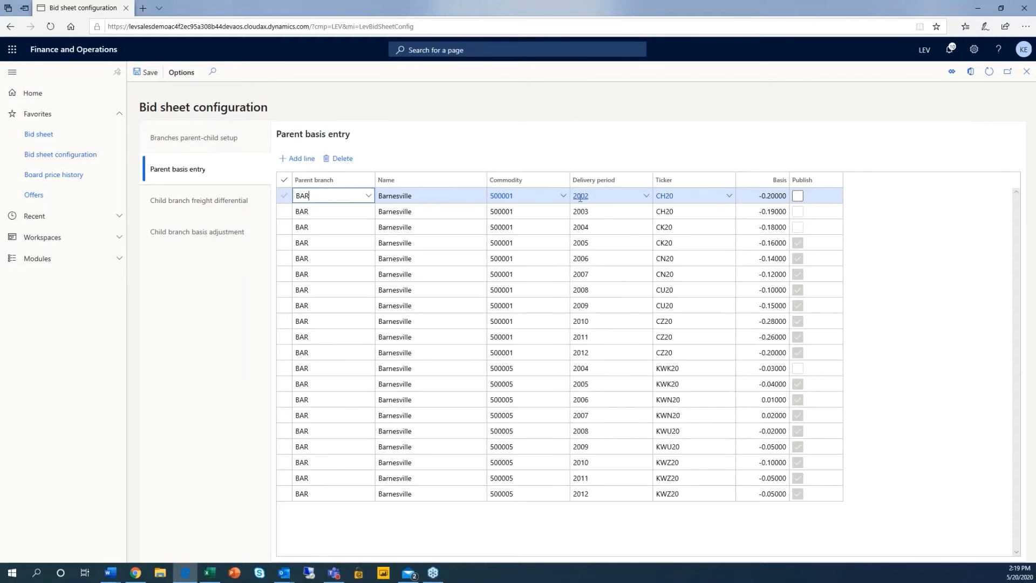
mouse_move(580, 198)
mouse_move(668, 195)
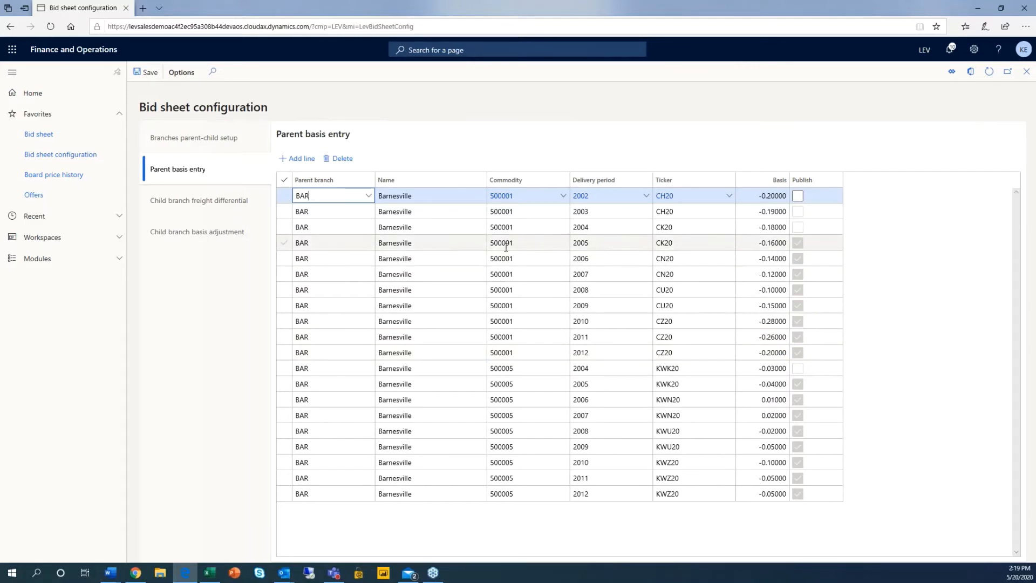
mouse_move(591, 243)
mouse_move(669, 243)
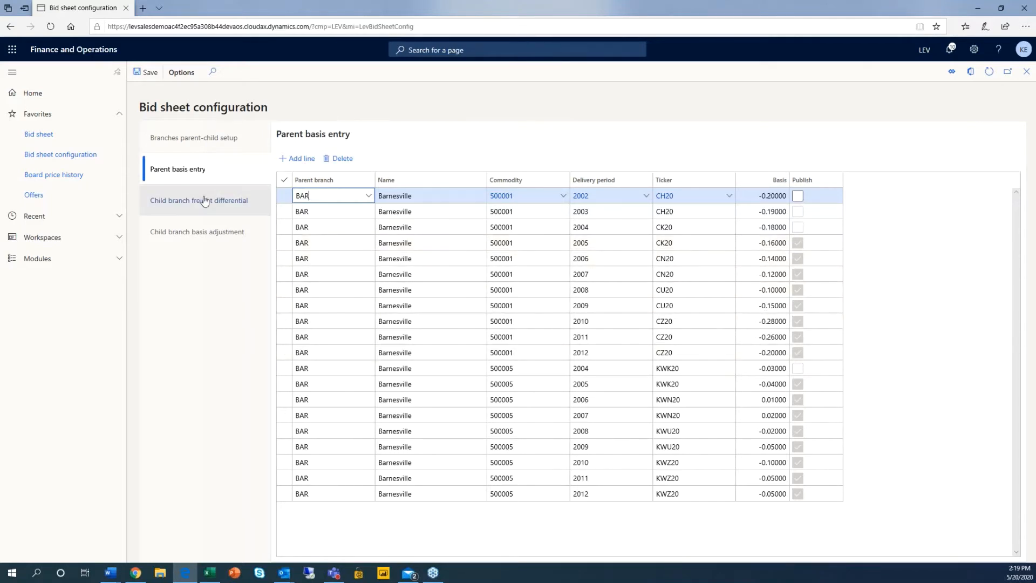
Step: Review the child branch freight differential and basis adjustment setups, and return to the bid sheet
left_click(168, 205)
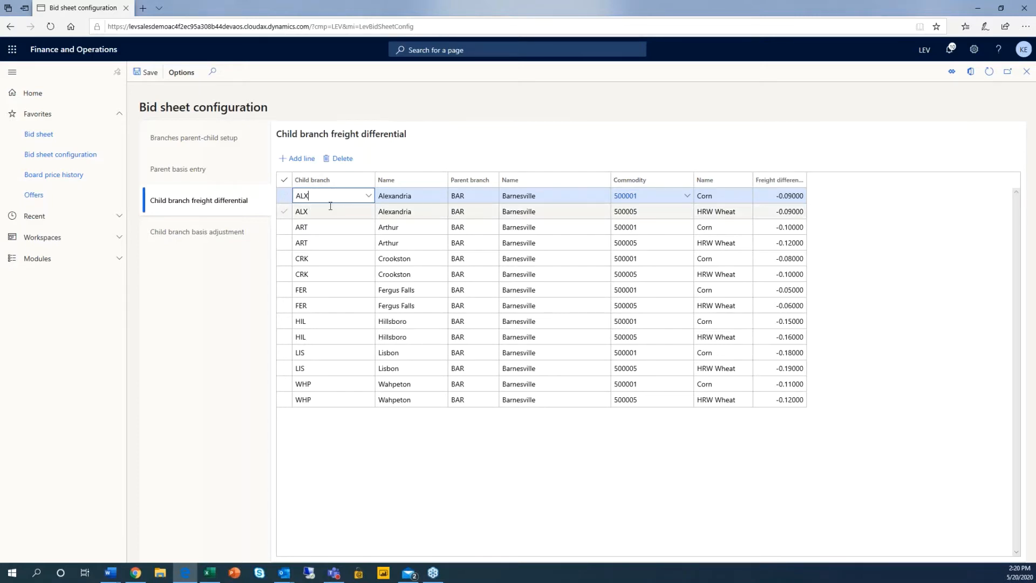
left_click(181, 239)
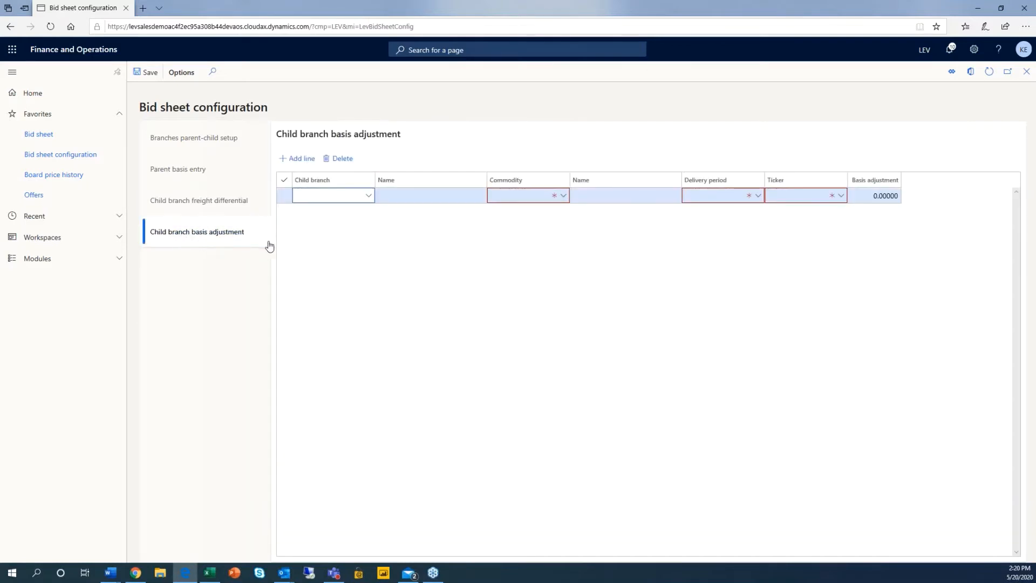
left_click(41, 140)
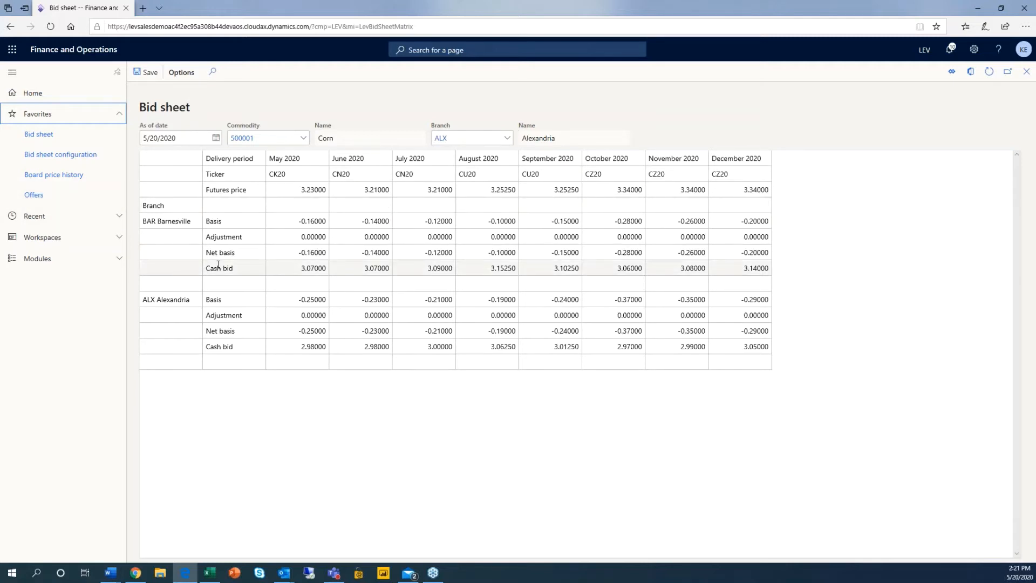
Step: Open the Offers list and start a new purchase contract offer for the Barnesville branch (BAR)
left_click(52, 197)
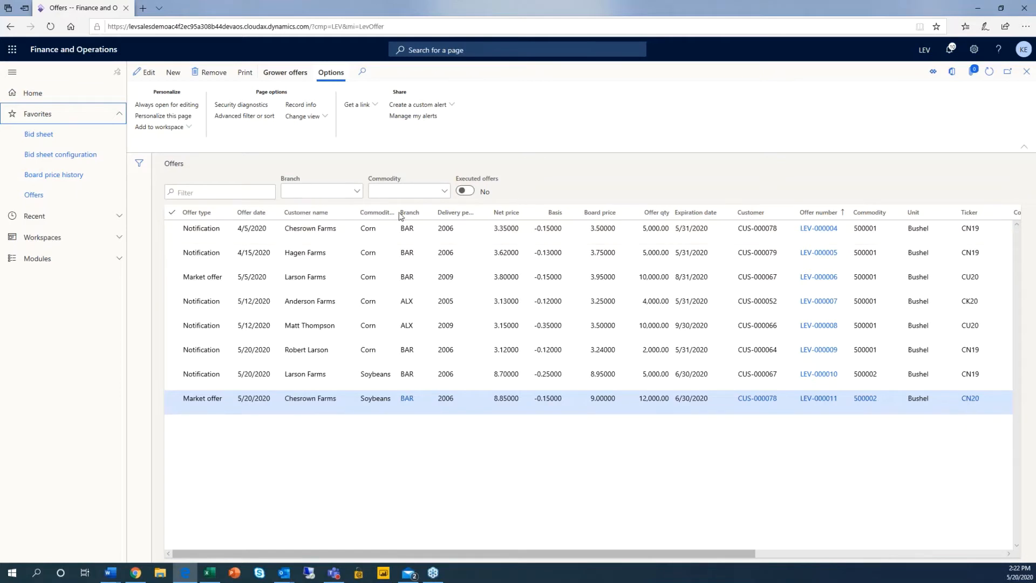
mouse_move(408, 228)
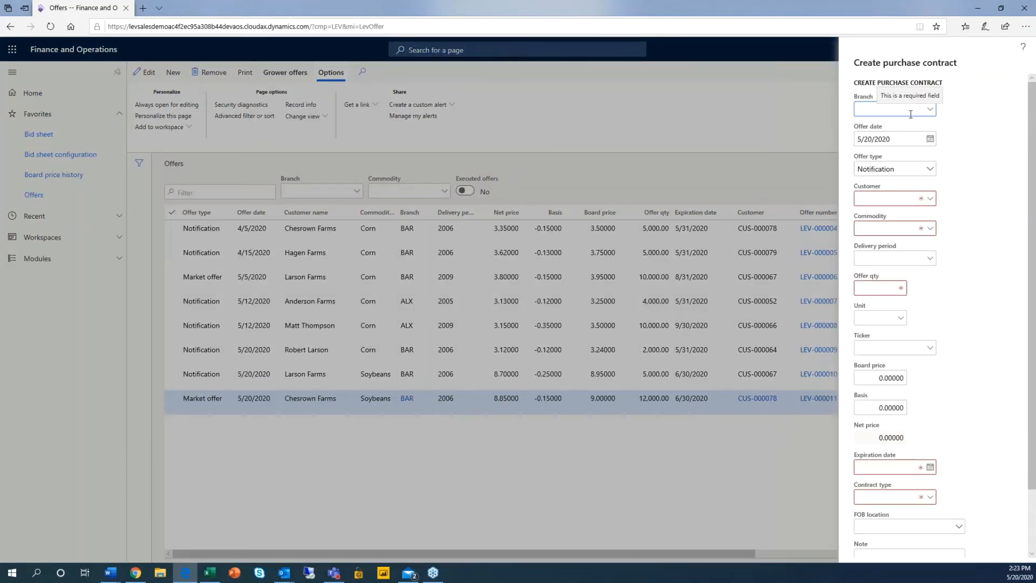
type("bar")
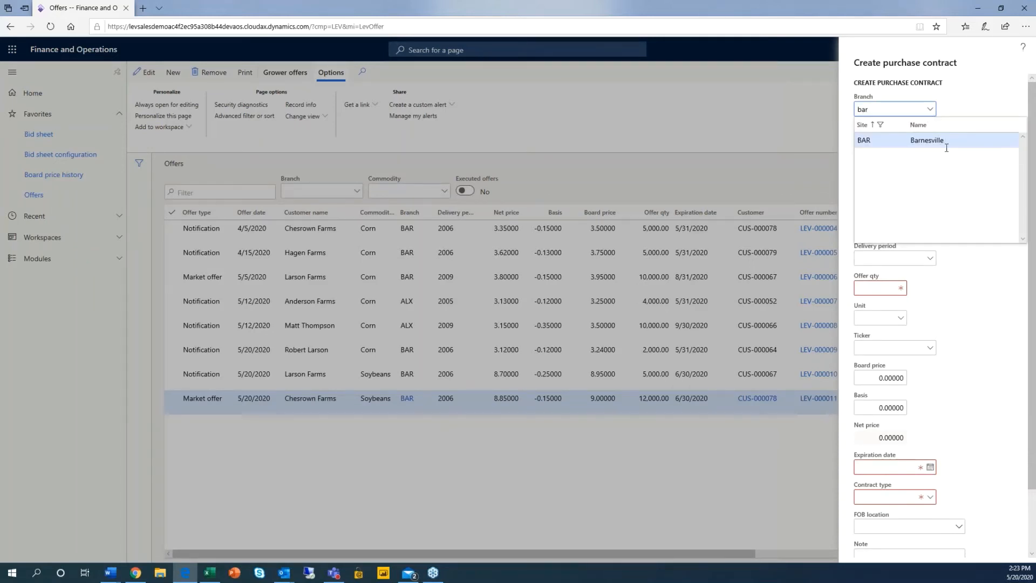
left_click(948, 143)
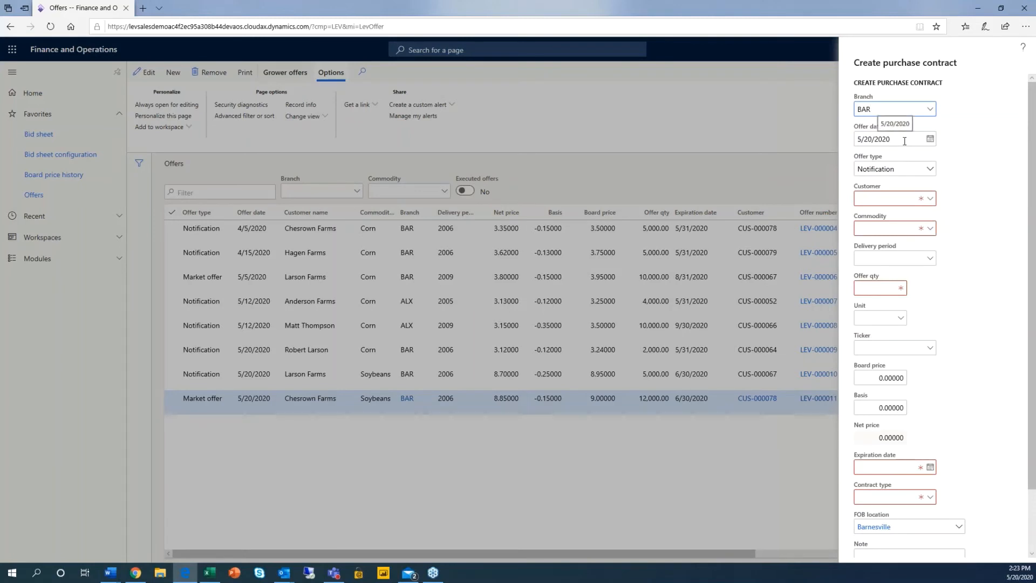
Step: Set the offer type to Notification and choose Chesrown Farms as the customer
left_click(930, 170)
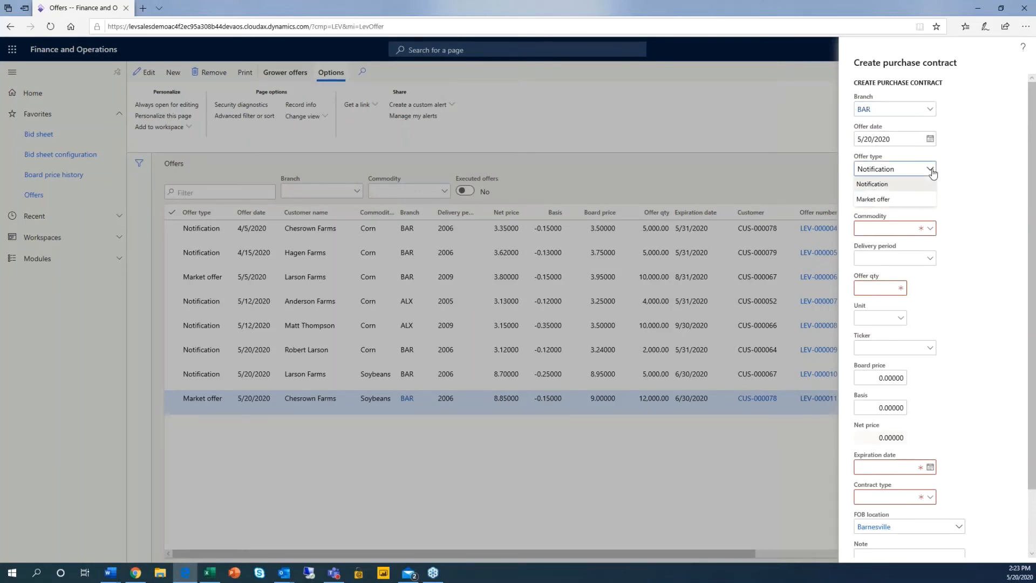
left_click(896, 185)
left_click(890, 198)
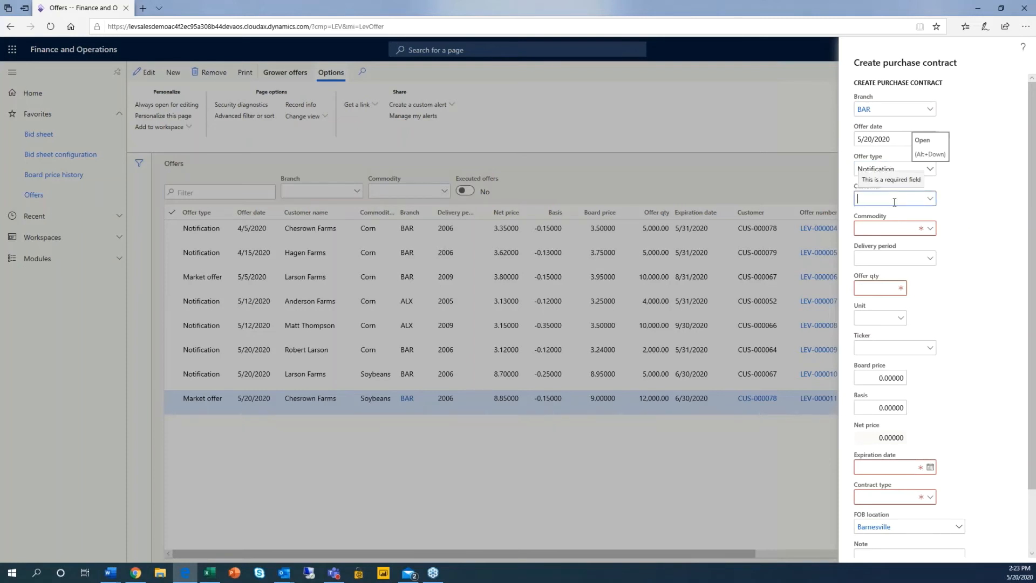
type("ches")
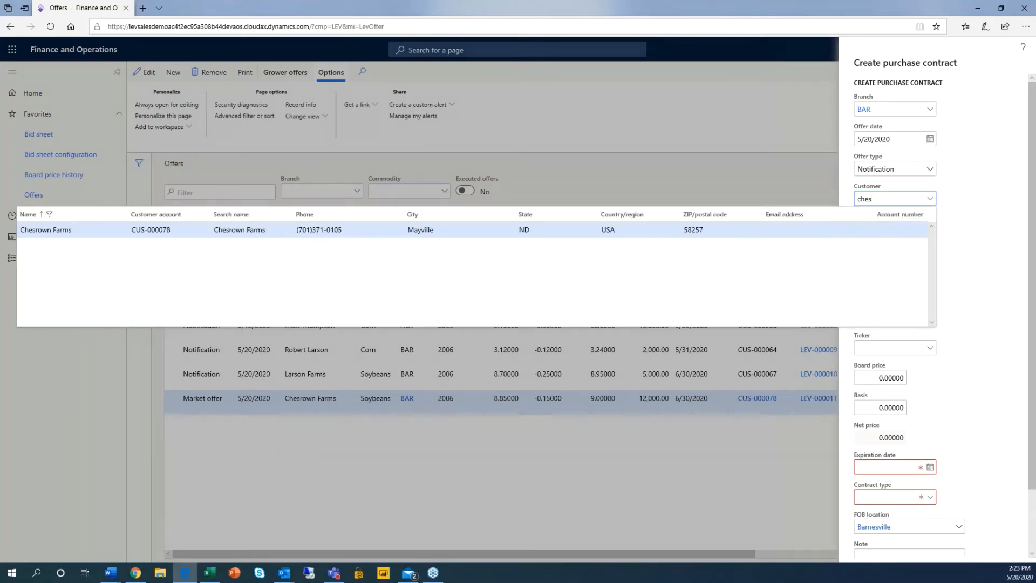
key("Return")
Step: Set the offer's commodity to 500001 and its delivery period to 2007 (July 2020)
left_click(860, 231)
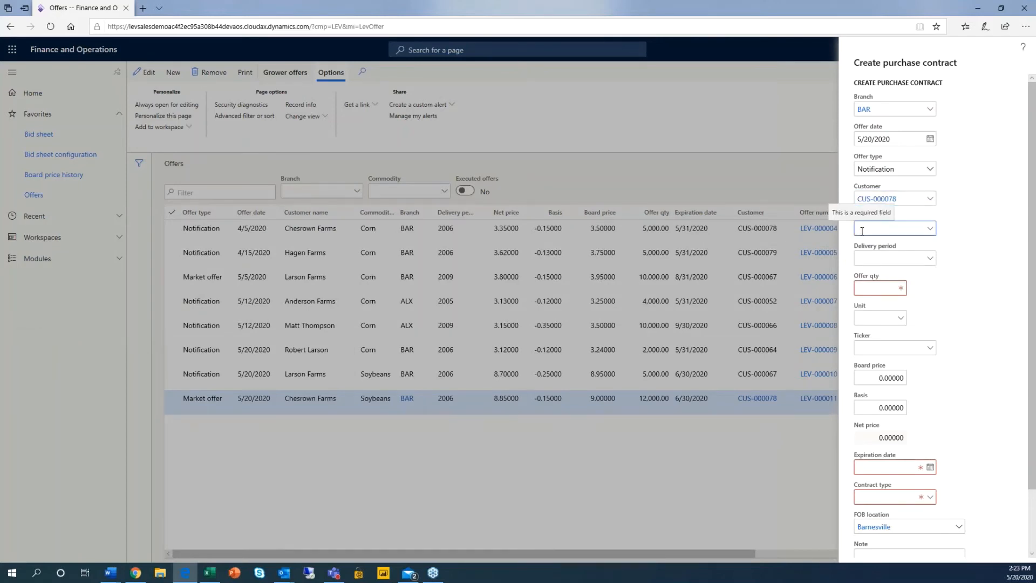
type("5000")
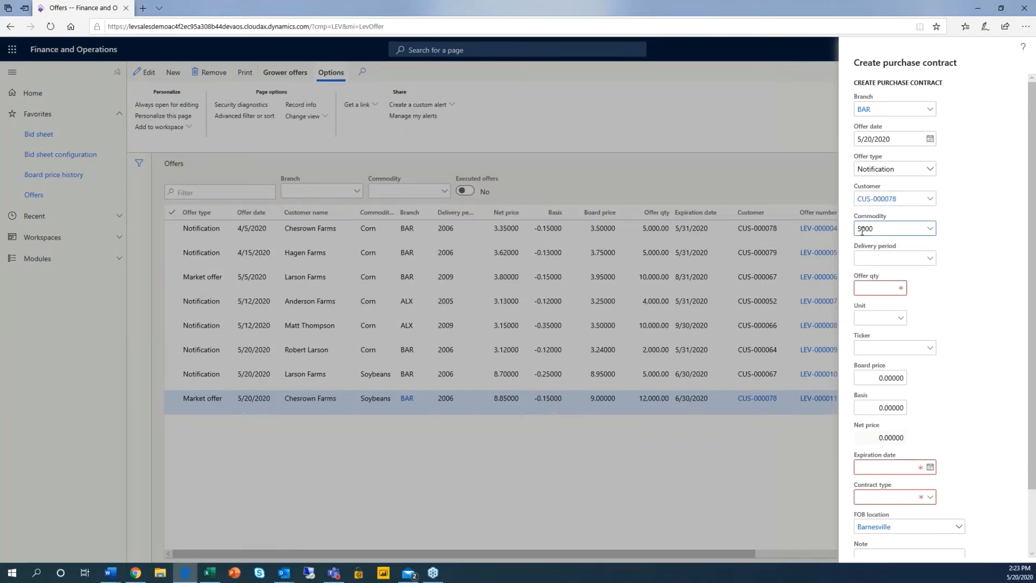
type("01")
key("Tab")
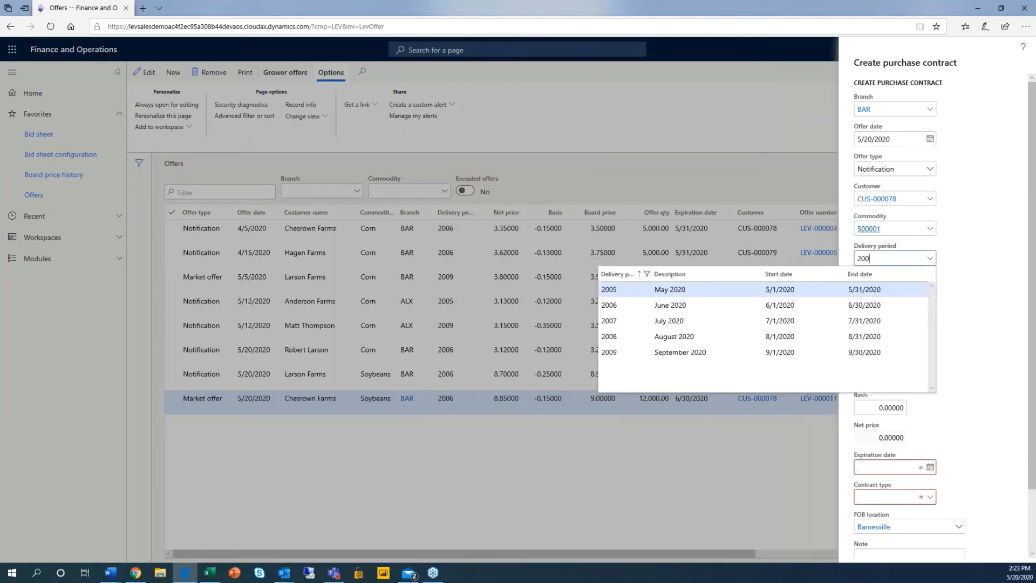
left_click(760, 320)
Step: Set the offer quantity to 5,000 and select the CN20 (Corn July 2020) ticker
left_click(877, 290)
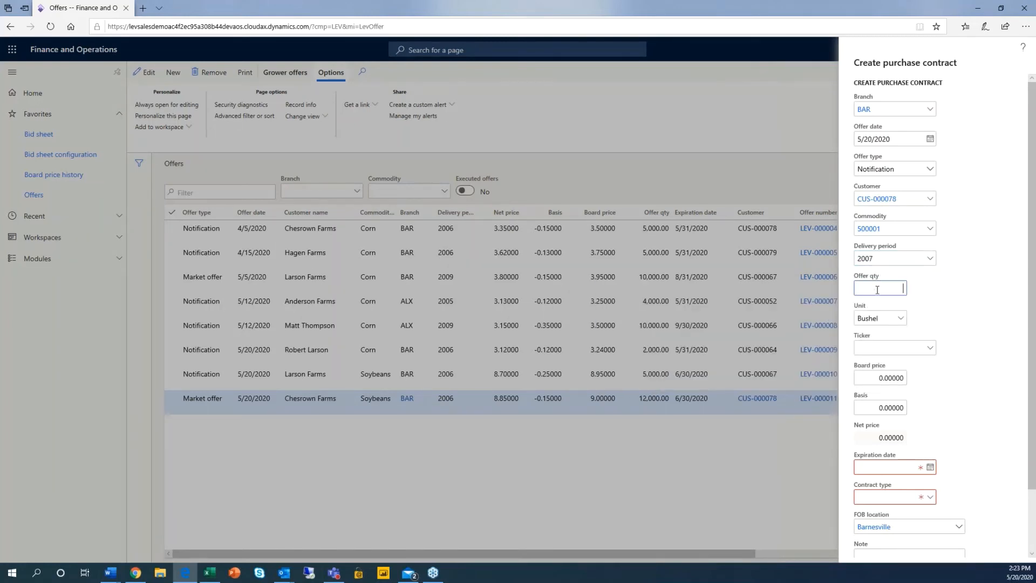
type("50")
key("Tab")
key("Tab")
left_click(931, 348)
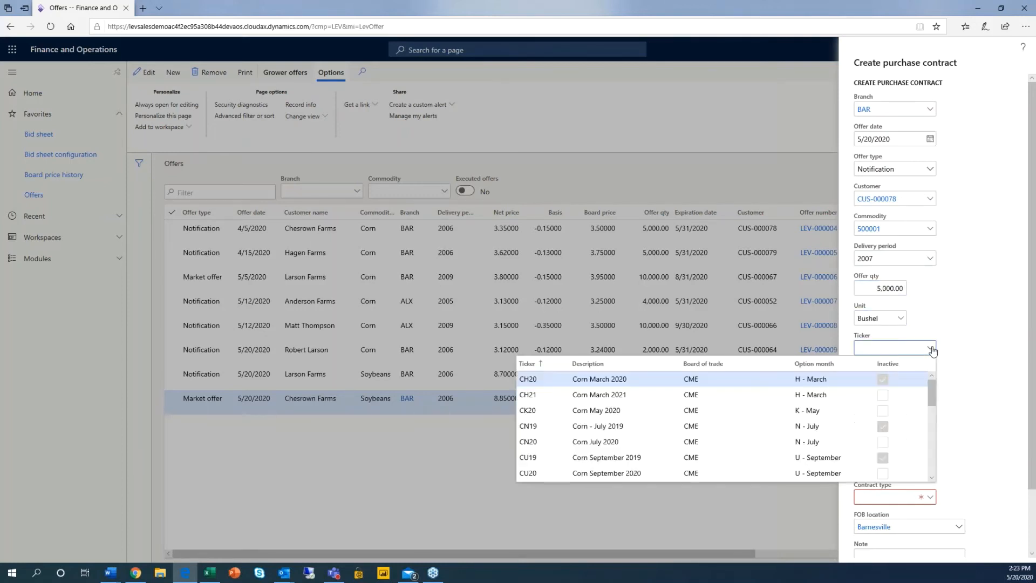
left_click(620, 441)
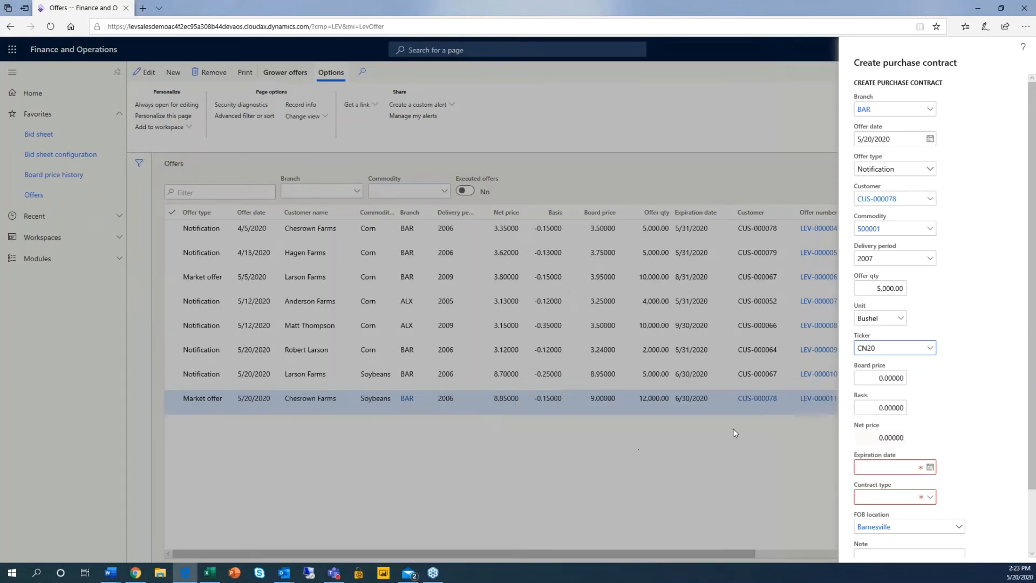
Step: Set the offer's board price to 3.95 and its basis to -0.15
left_click(869, 377)
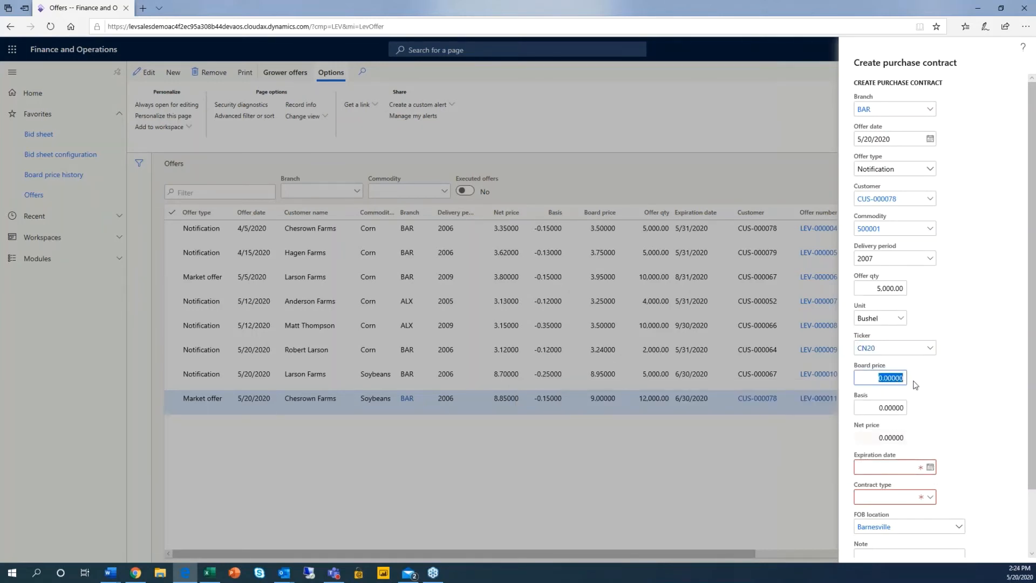
type("3.")
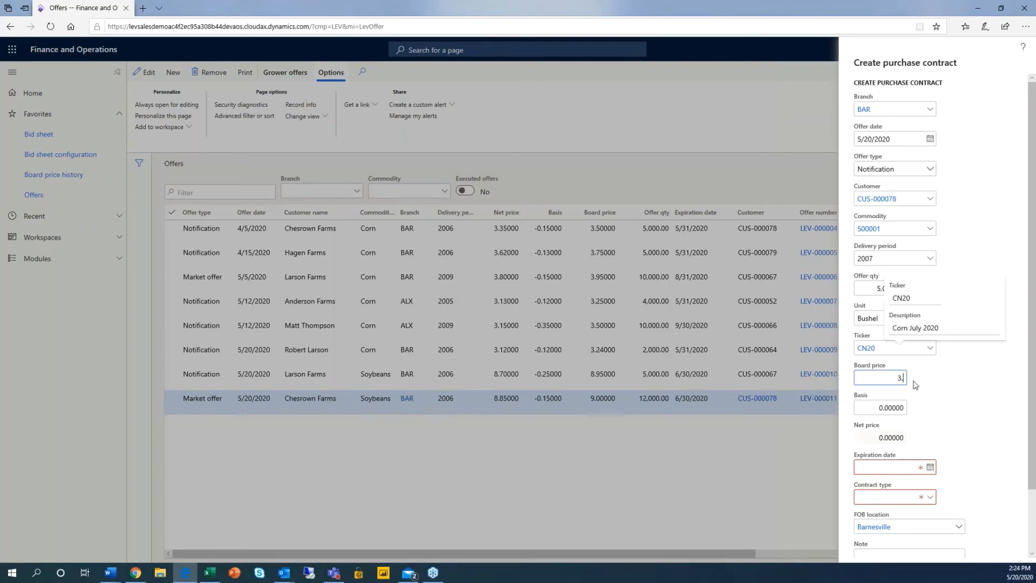
type("95")
key("Tab")
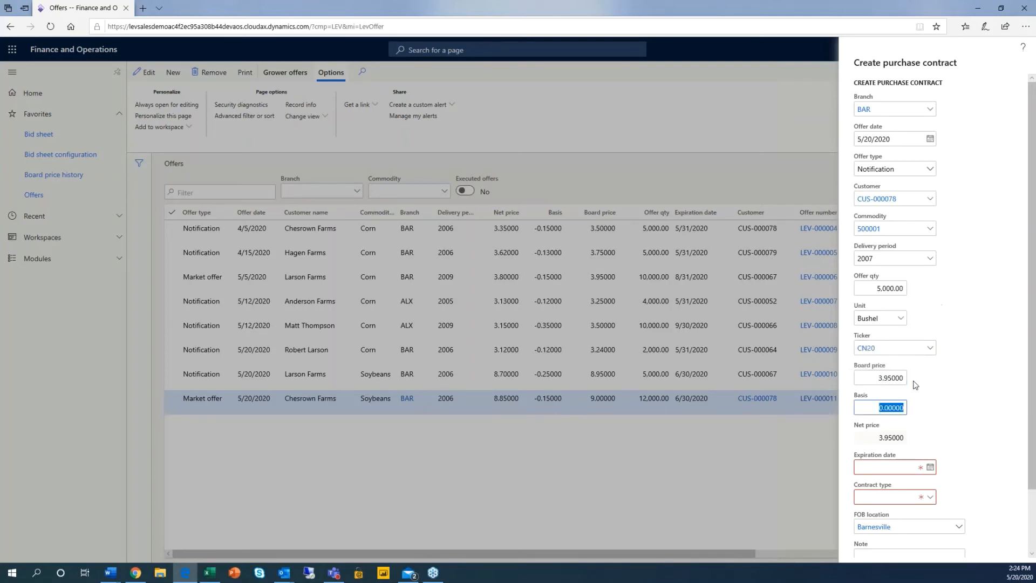
type("-.15")
key("Tab")
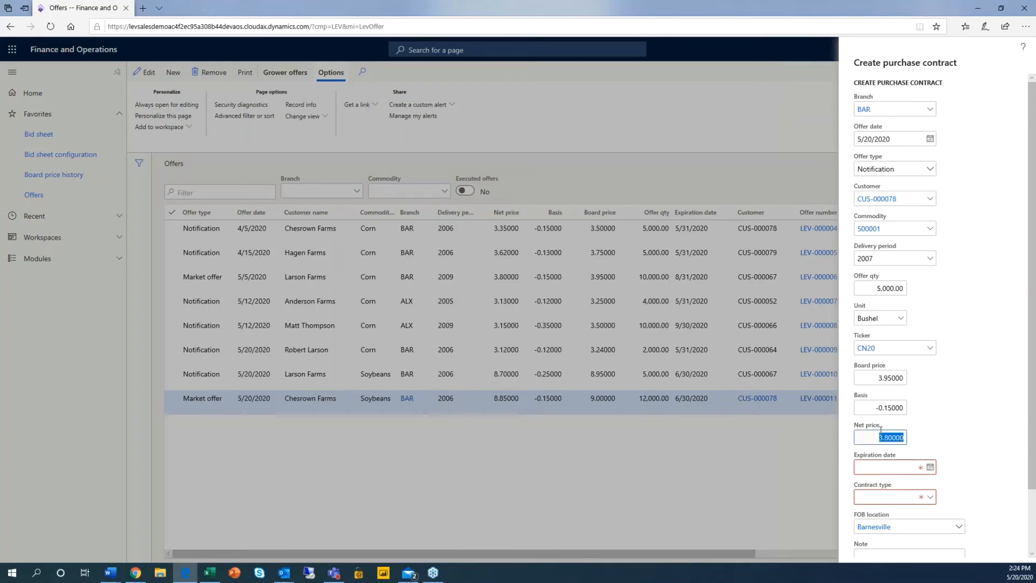
Step: Set the offer's expiration date to 6/15/2020 and its contract type to Cash
left_click(929, 468)
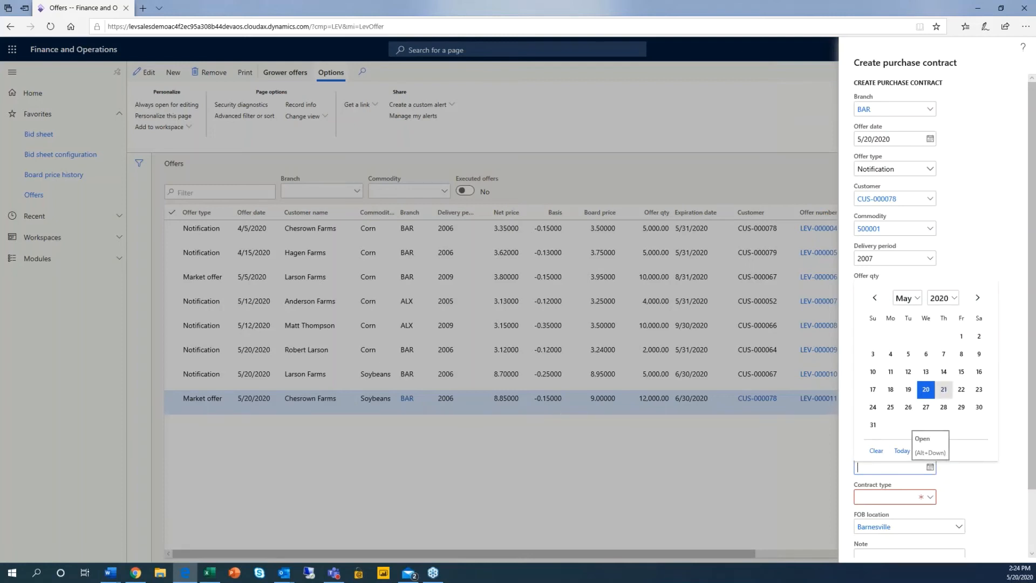
left_click(977, 299)
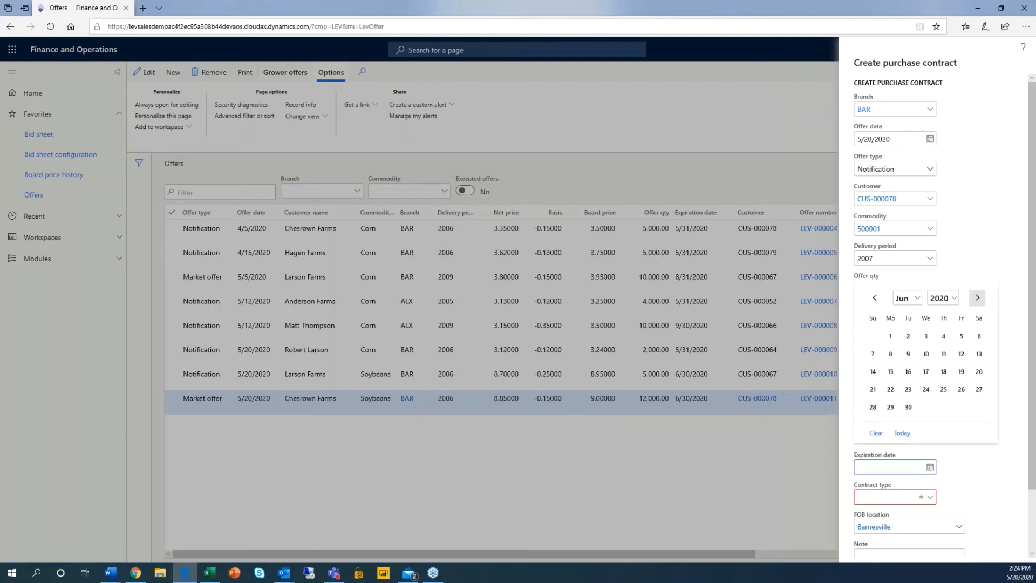
left_click(890, 372)
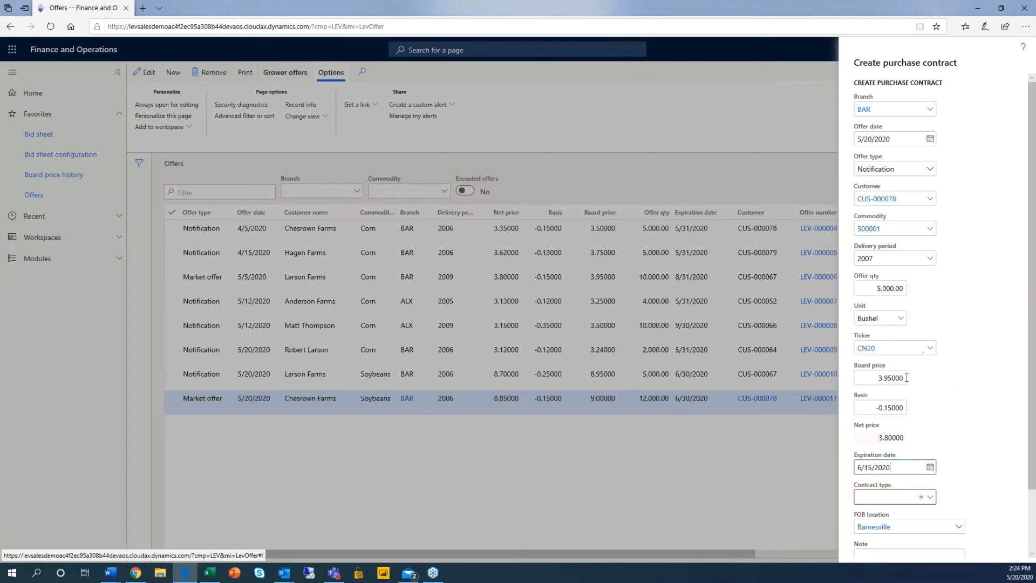
left_click(929, 496)
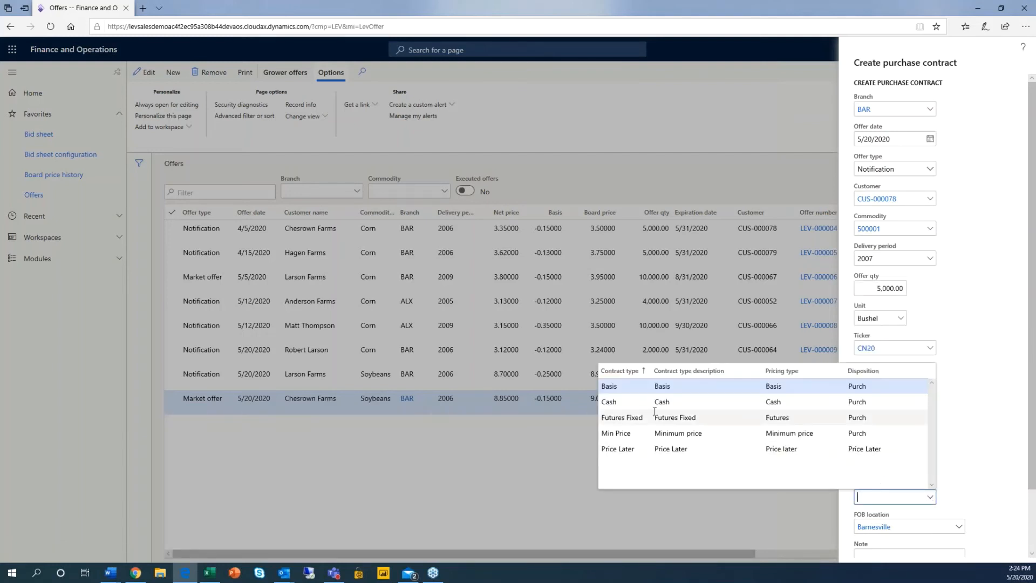
left_click(618, 404)
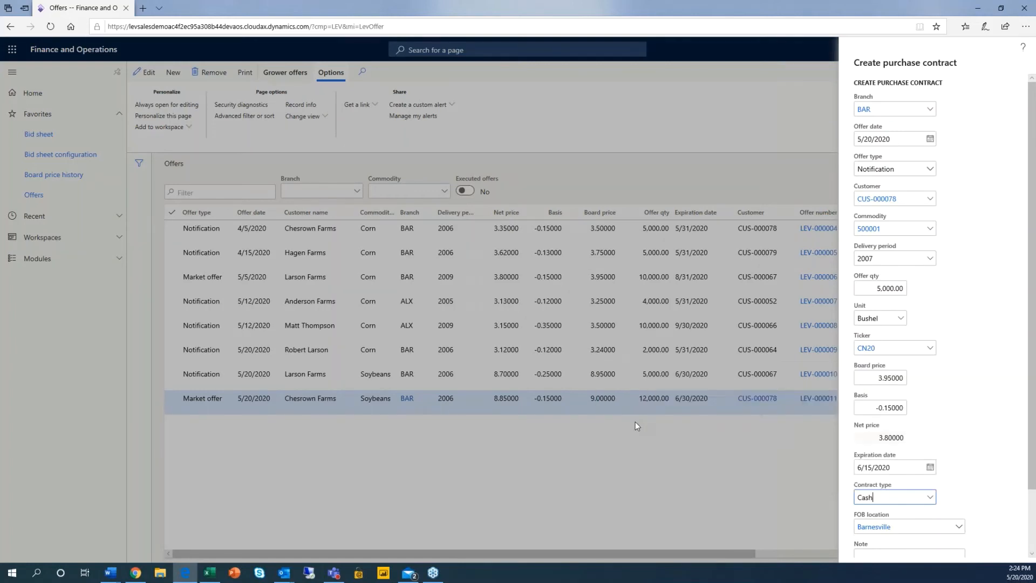
Step: Create the corn offer with the entered details, save its record and return to the offers list
scroll(1028, 474, "down", 2)
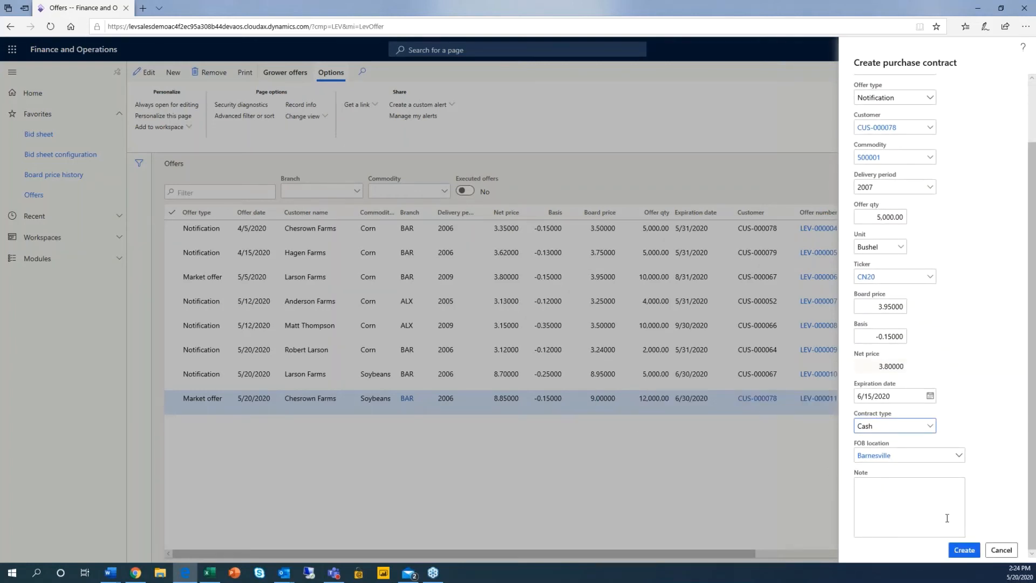
left_click(964, 549)
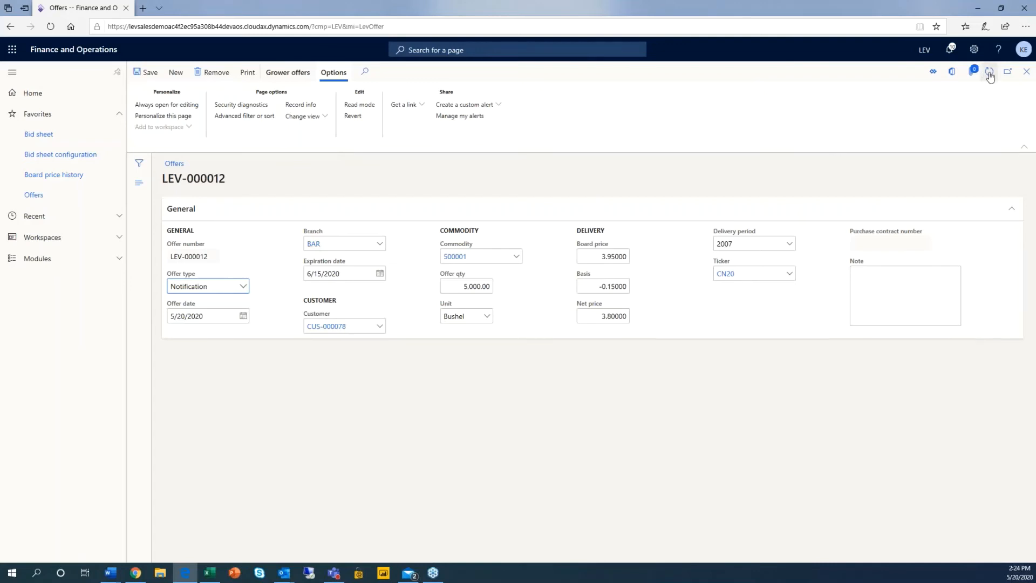
left_click(150, 73)
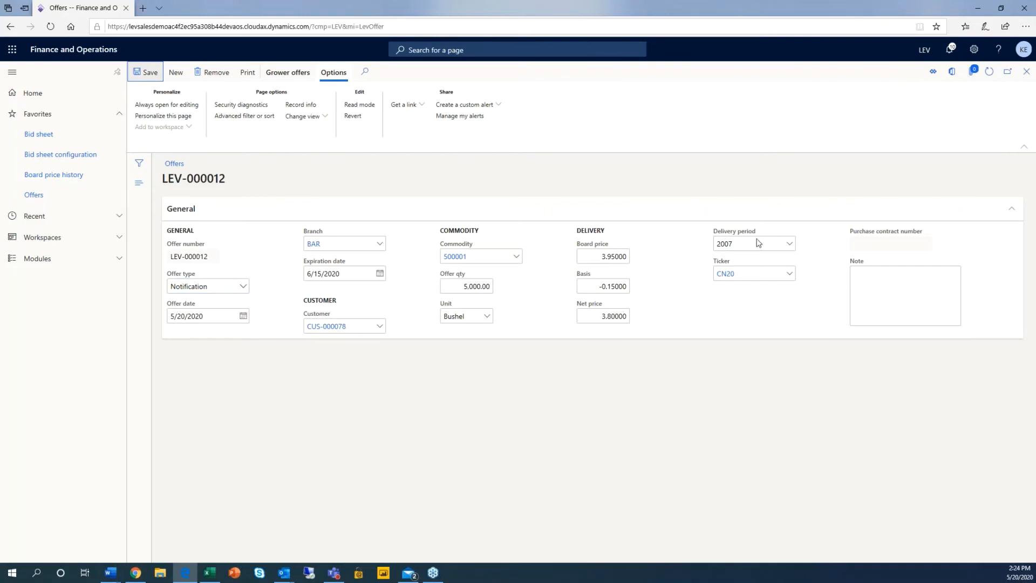
left_click(1027, 72)
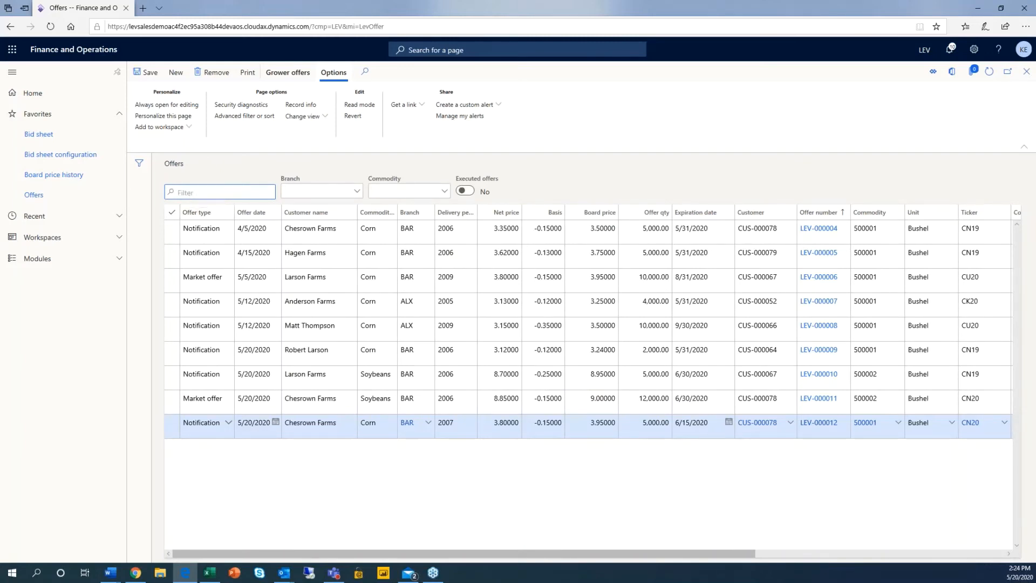
Step: Filter the offers list to the BAR (Barnesville) branch and commodity 500001 (Corn)
left_click(356, 192)
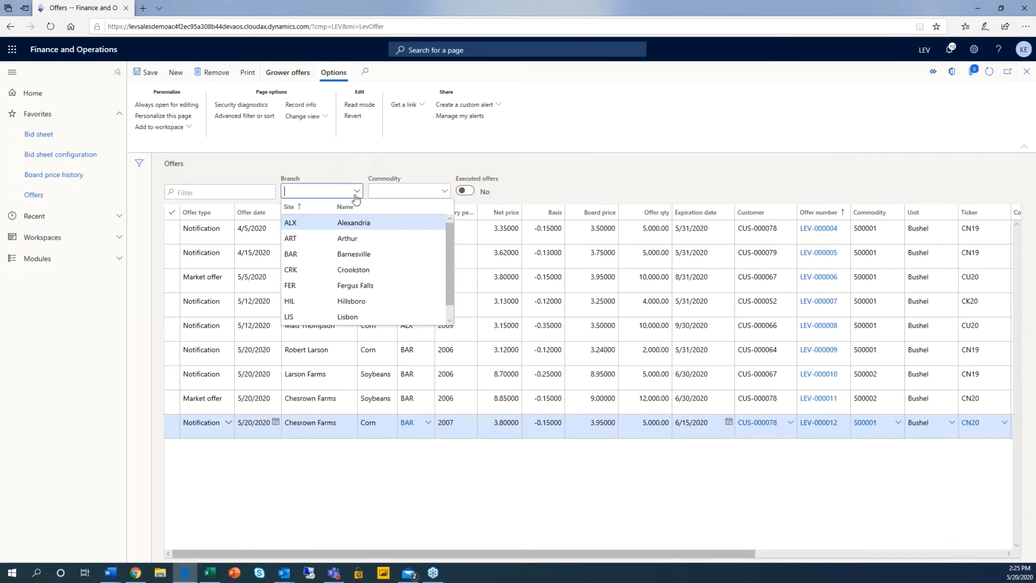
left_click(339, 256)
left_click(431, 193)
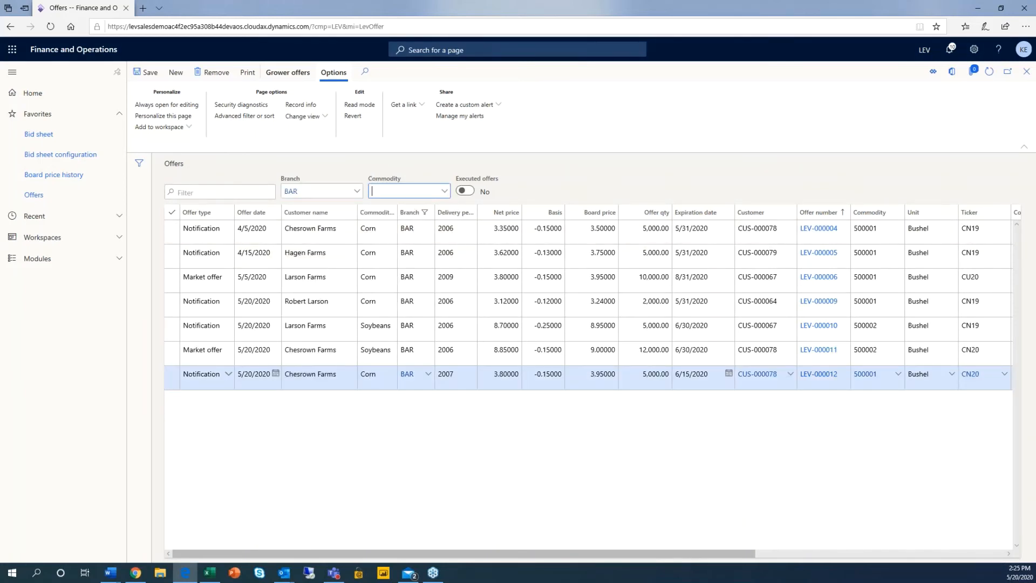
left_click(425, 192)
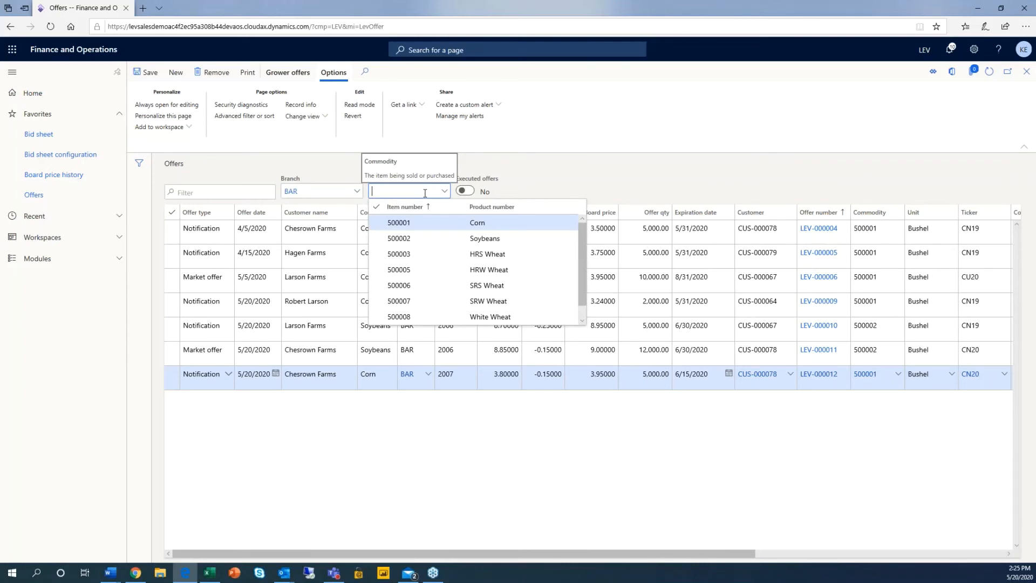
left_click(419, 226)
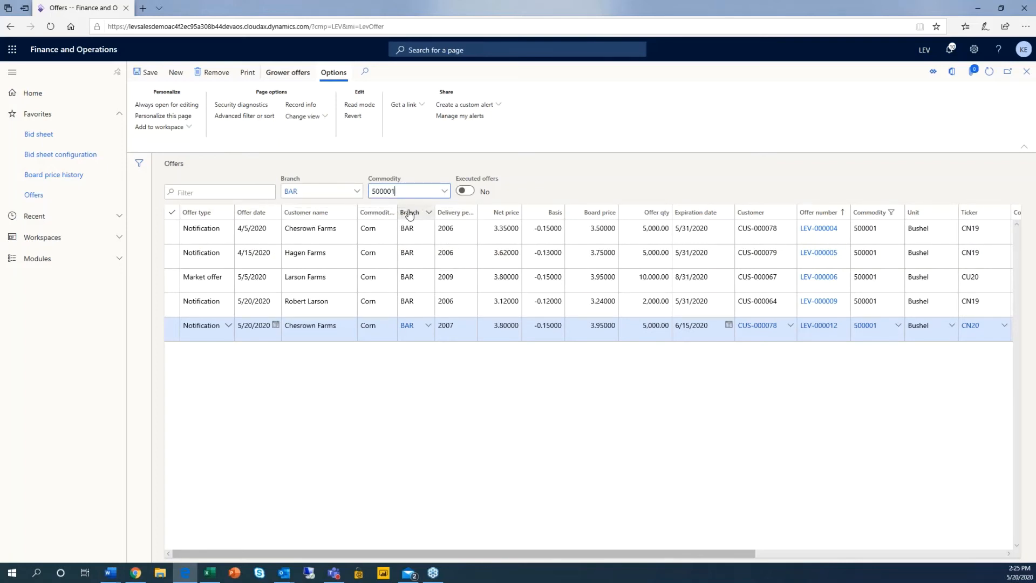
Step: Filter the offers by delivery period, keeping those that begin with 2006
left_click(471, 215)
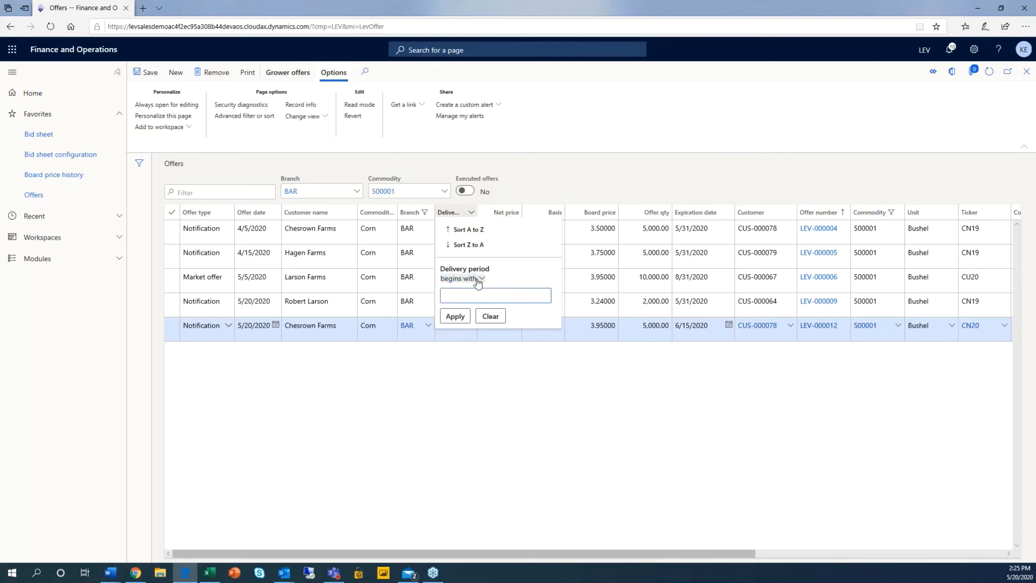
left_click(481, 279)
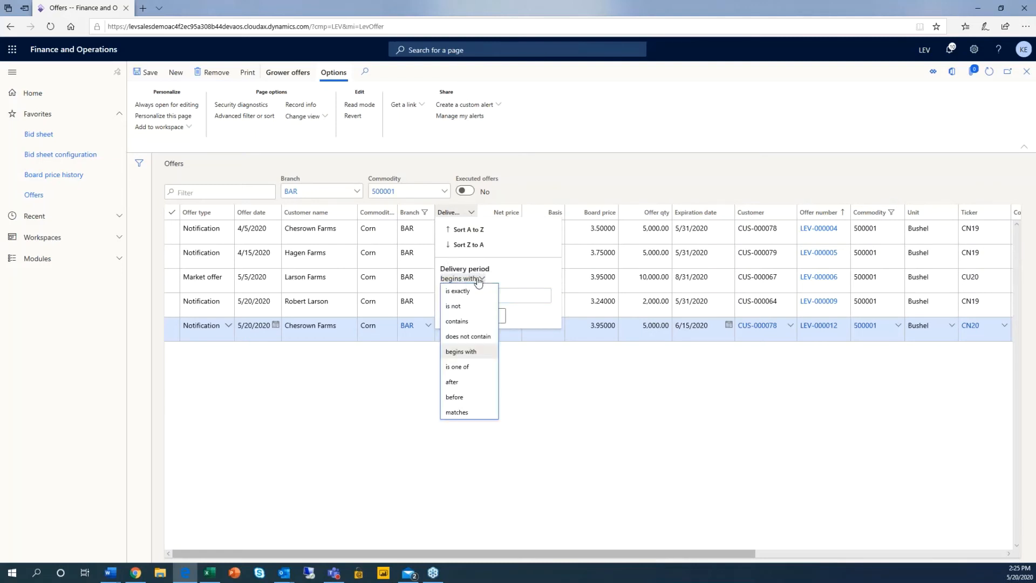
left_click(518, 294)
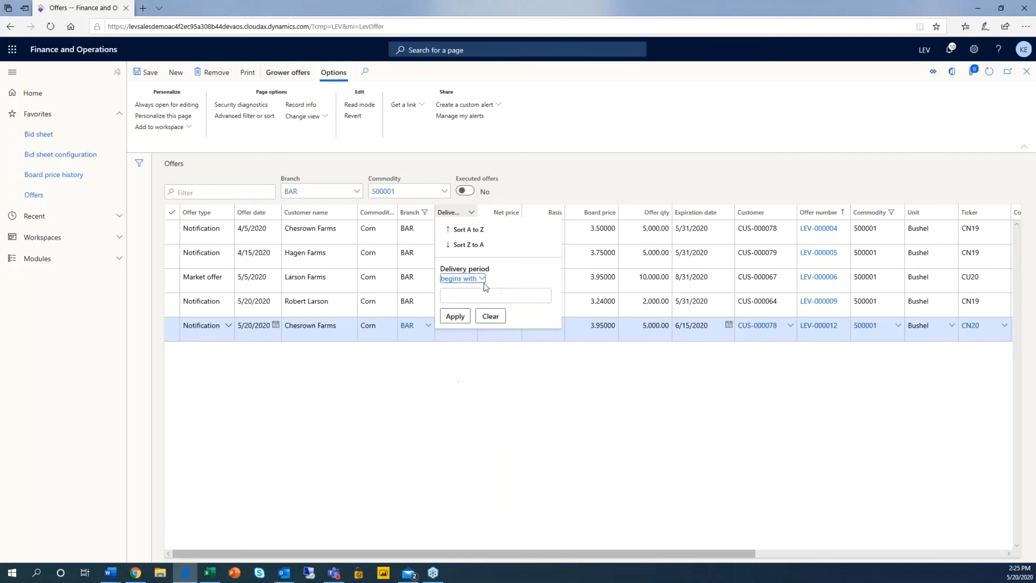
left_click(467, 294)
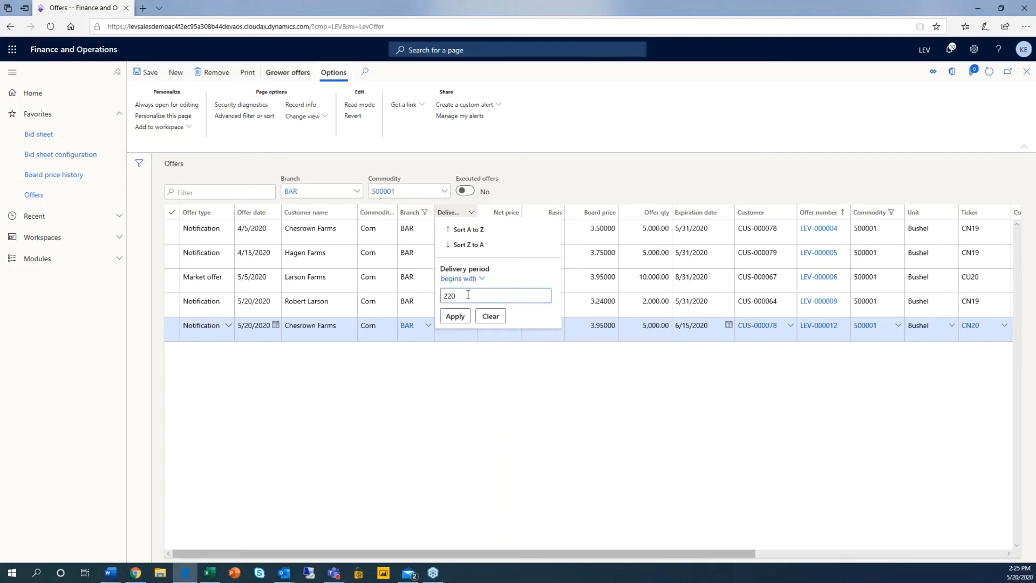
type("22006")
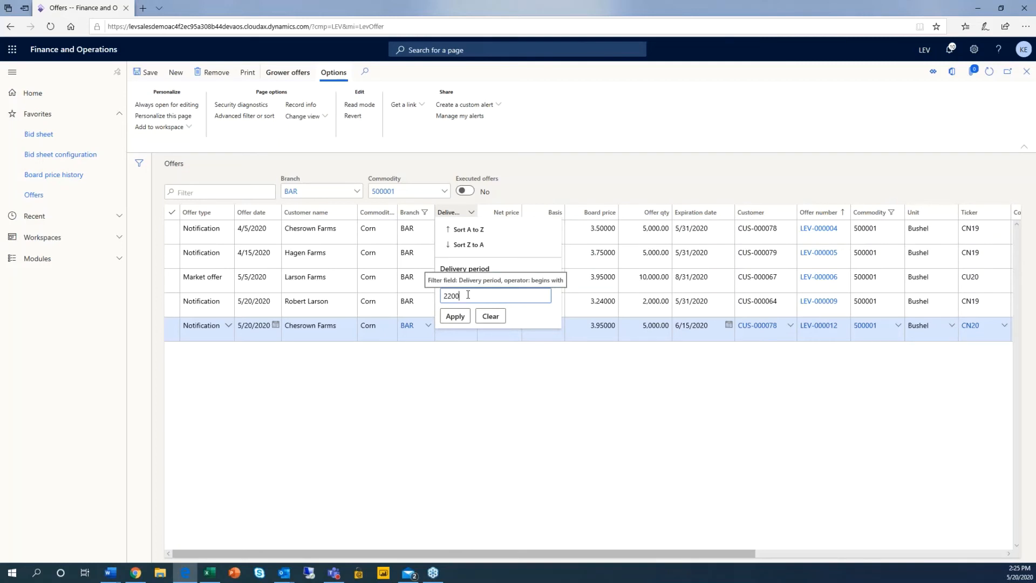
key("BackSpace")
key("BackSpace")
key("BackSpace")
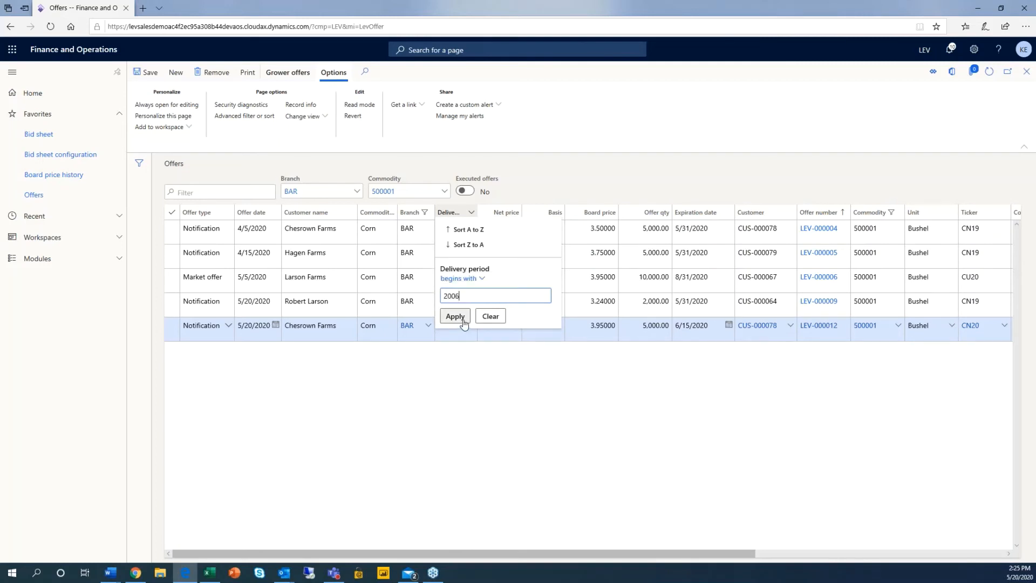
left_click(461, 317)
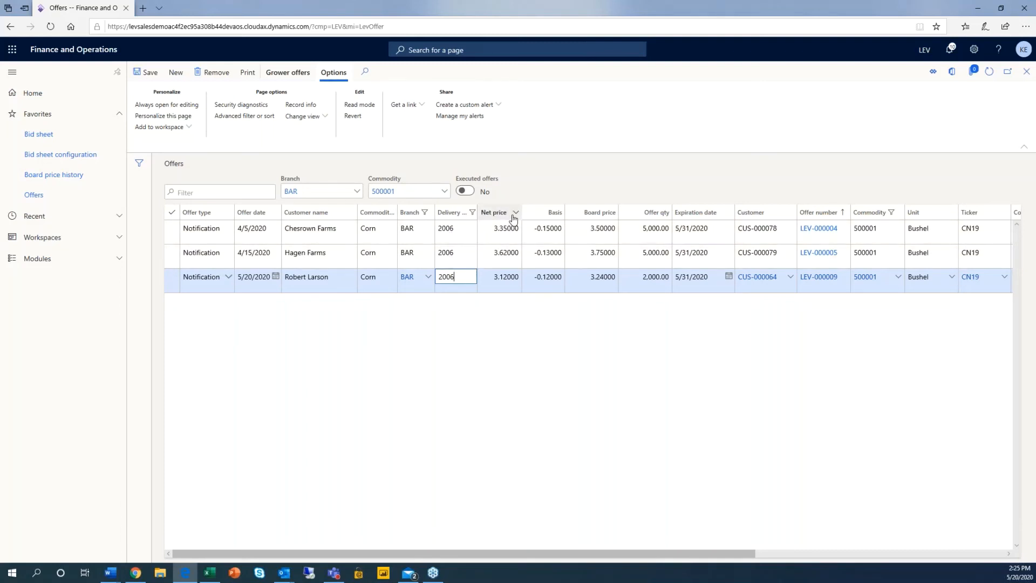
Step: Sort the filtered offers by net price from smallest to largest
key("Tab")
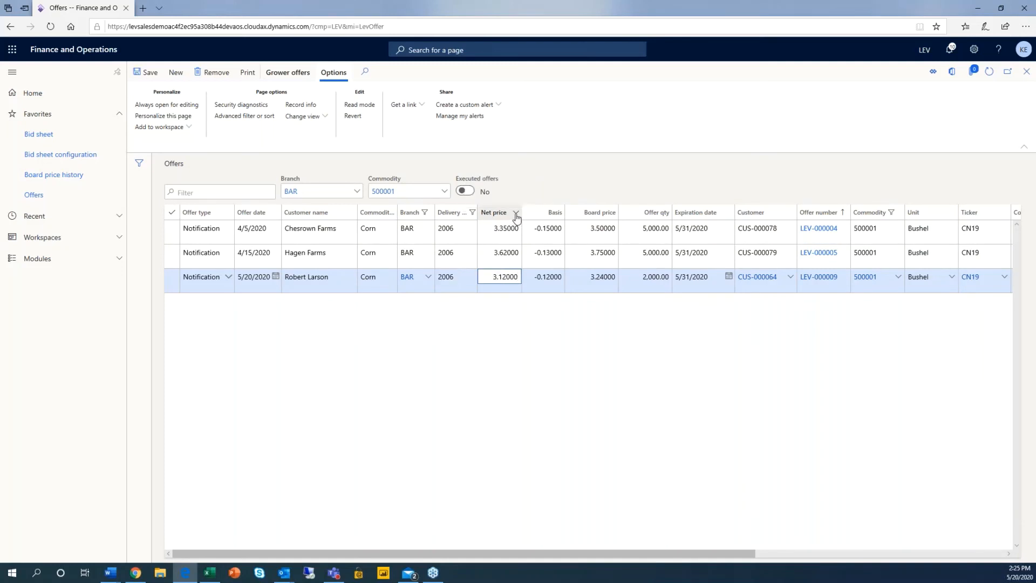
left_click(516, 214)
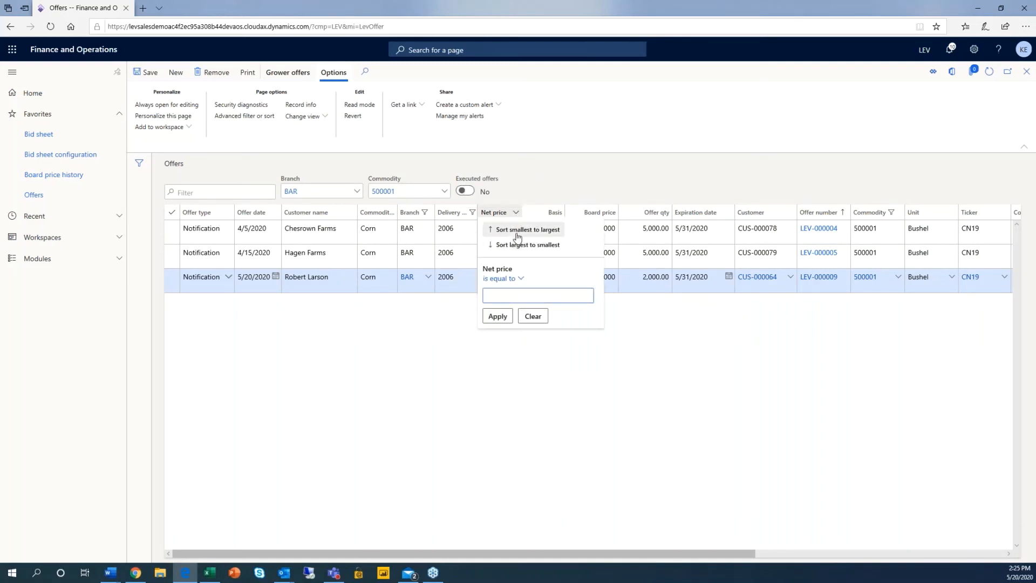
left_click(516, 230)
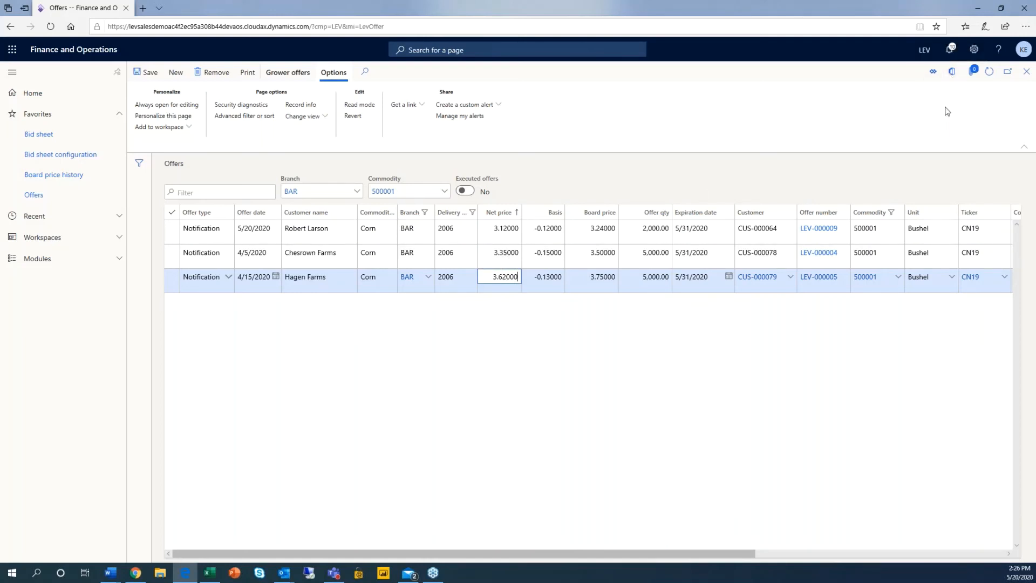
Step: Examine the offers in an Excel worksheet, including the filter choices for offer type, and return to the offers list in Finance and Operations
left_click(950, 78)
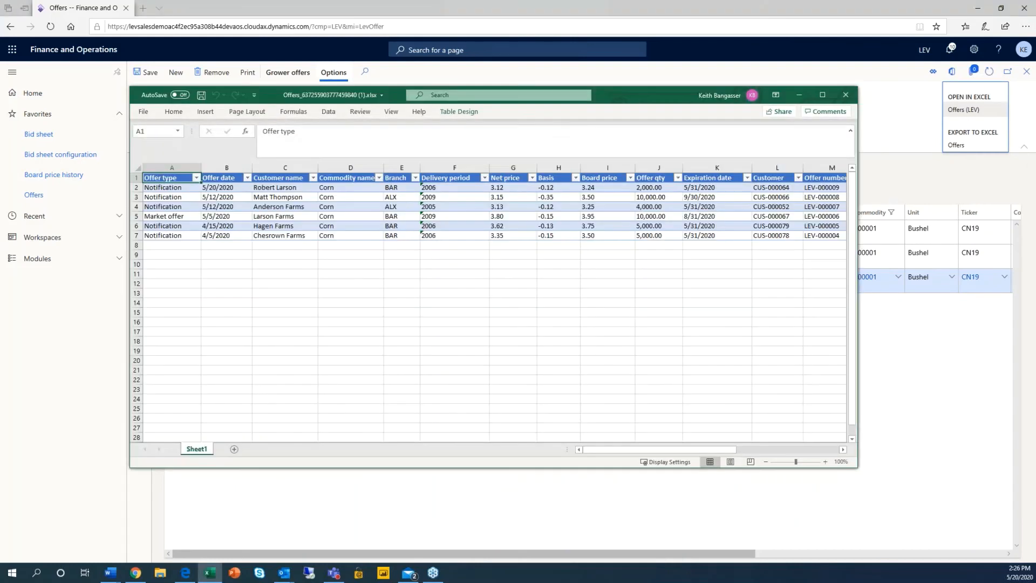
left_click(196, 178)
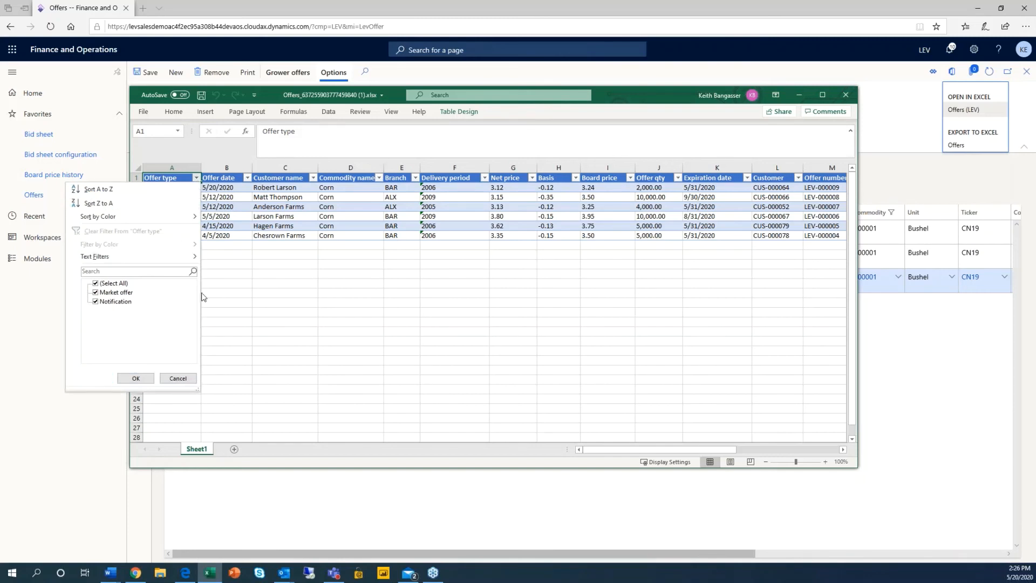
left_click(178, 379)
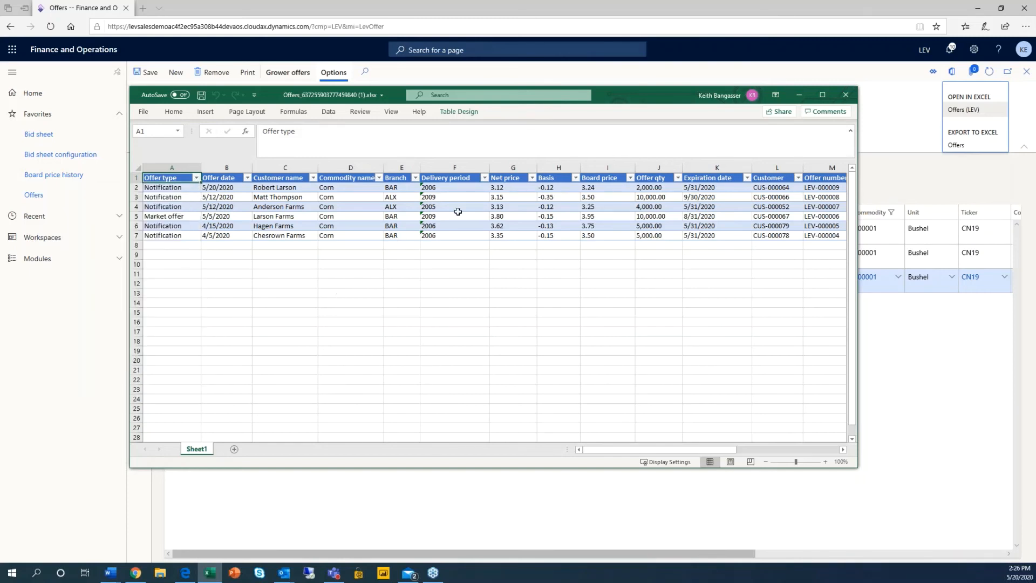
left_click(799, 96)
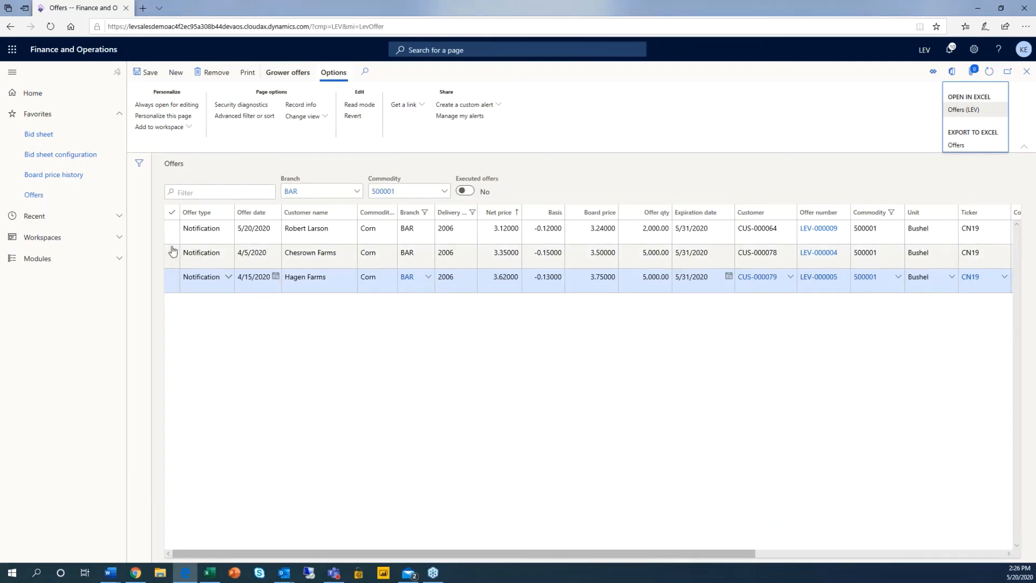
key("Escape")
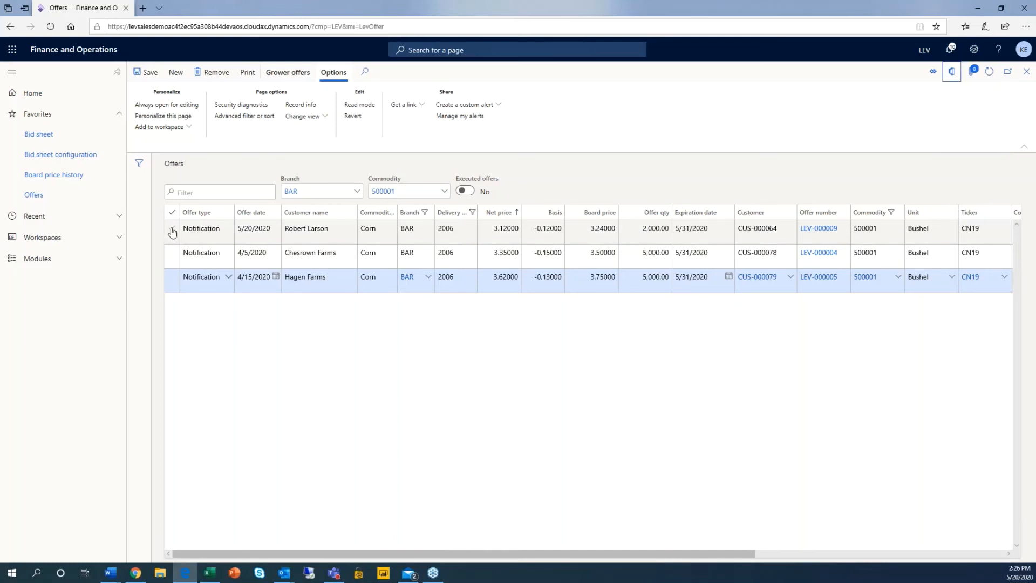
Step: Select the 2,000-bushel corn offer with the lowest net price and show the grower offer commands for generating a purchase contract
left_click(172, 230)
left_click(275, 73)
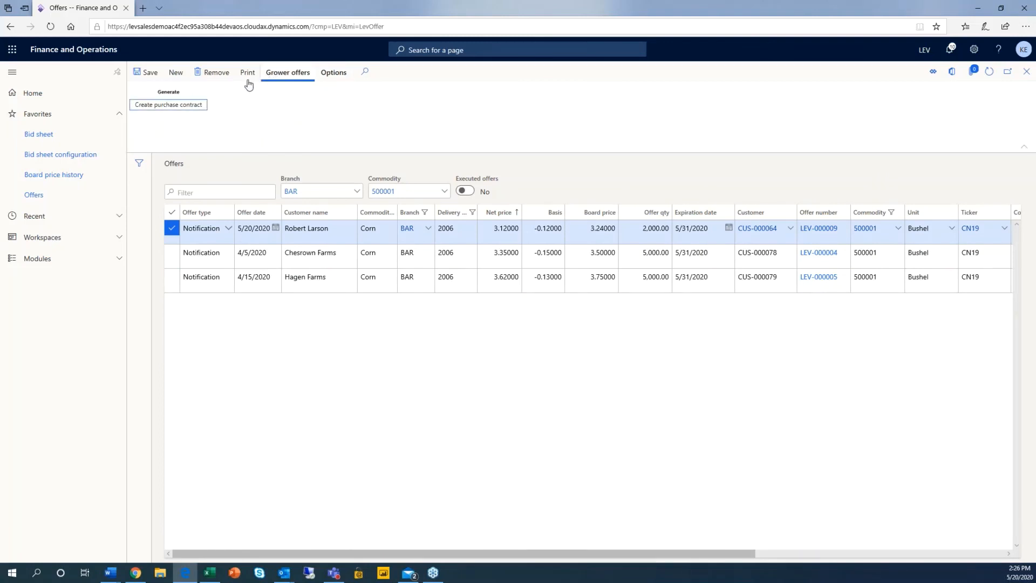